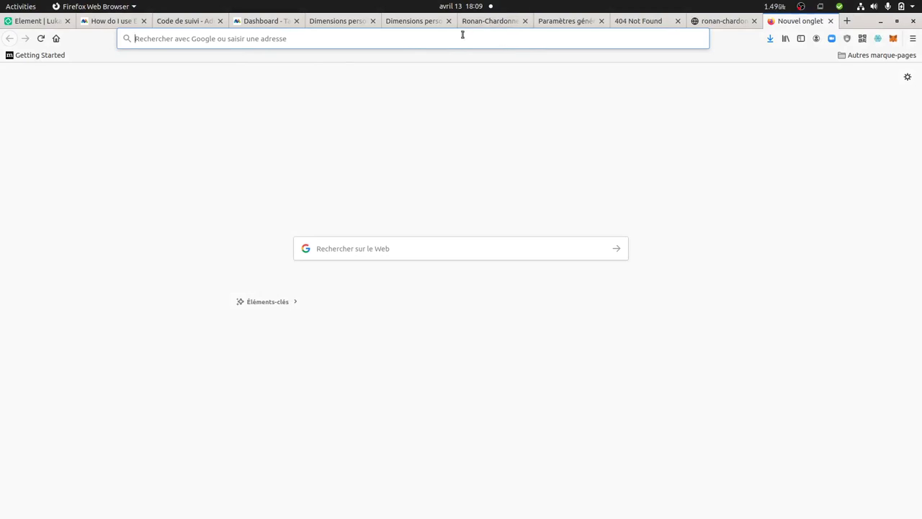
Step: Open the Matomo FAQ on custom dimension extractions and read how to set up extractions for action dimensions
click(127, 27)
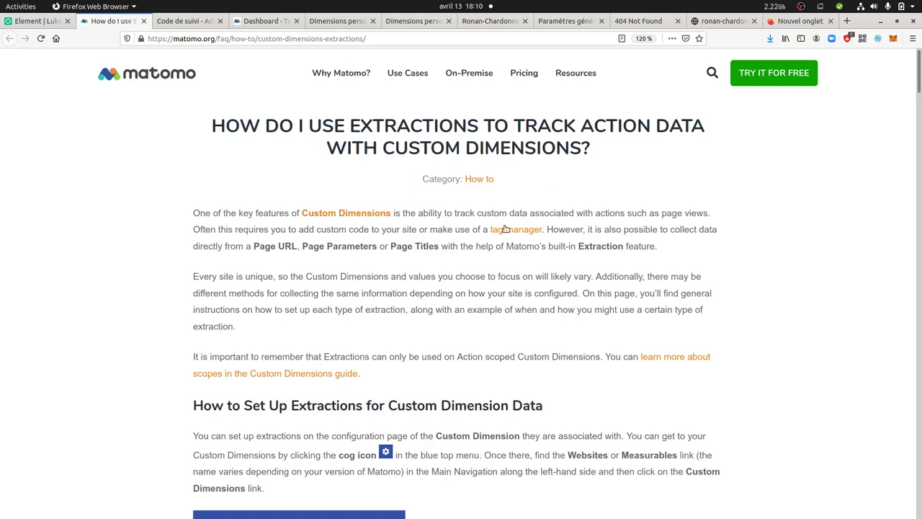
scroll(496, 243, down, 1)
scroll(495, 243, down, 3)
scroll(494, 245, up, 3)
scroll(446, 282, down, 7)
scroll(483, 353, down, 12)
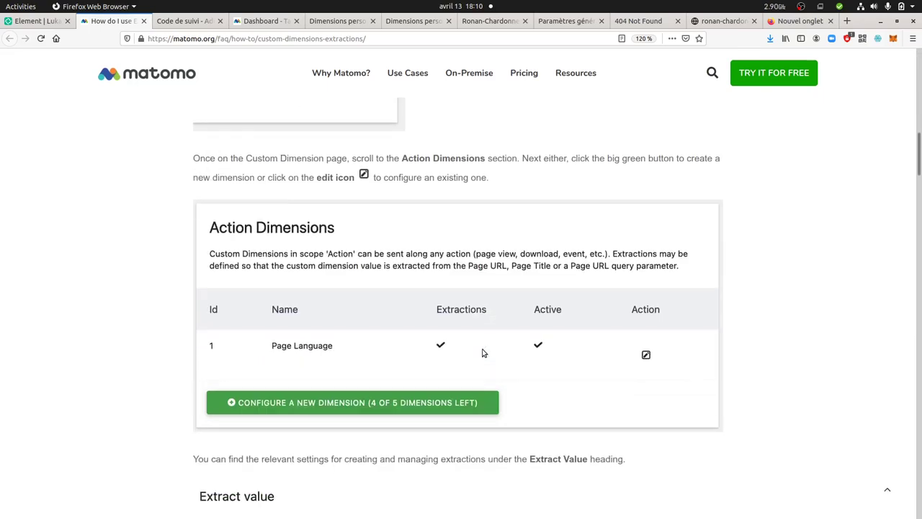
scroll(482, 353, down, 12)
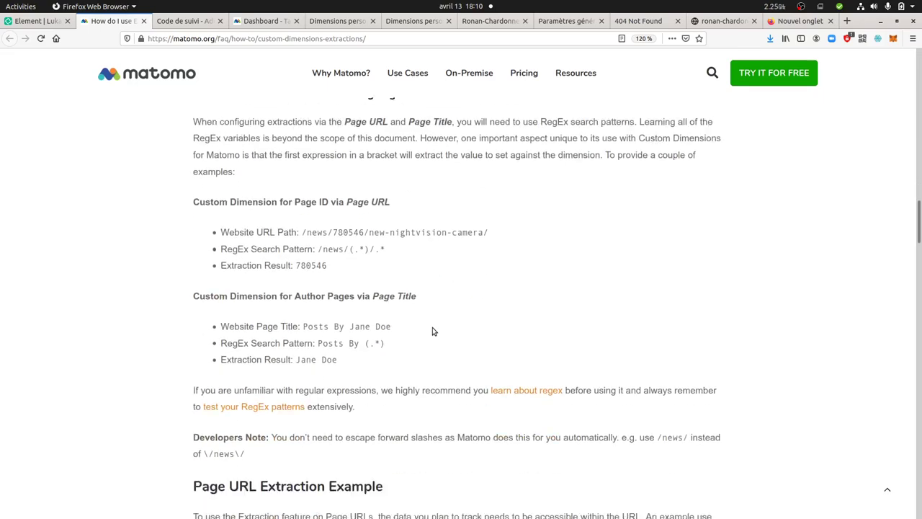
Step: Examine the FAQ's RegEx examples for extracting a page ID from the Page URL and an author from the Page Title
scroll(402, 353, up, 6)
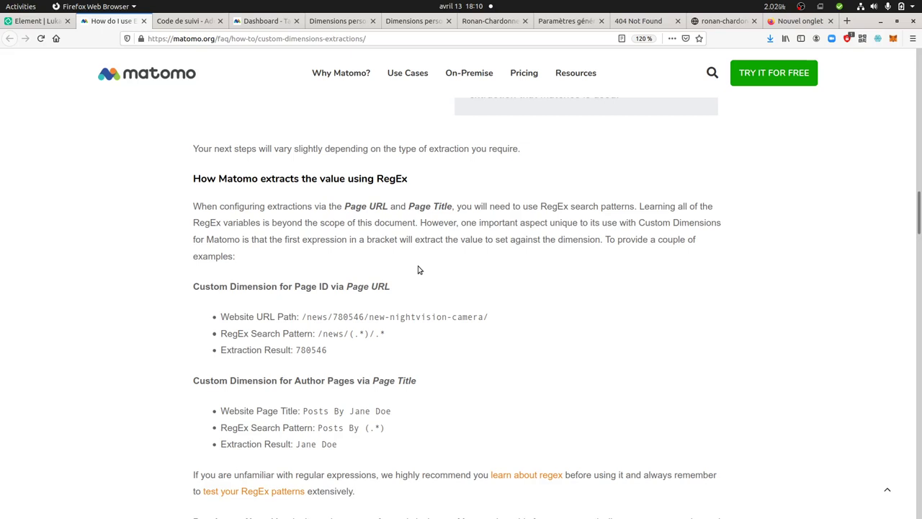
scroll(420, 298, up, 2)
scroll(318, 334, down, 3)
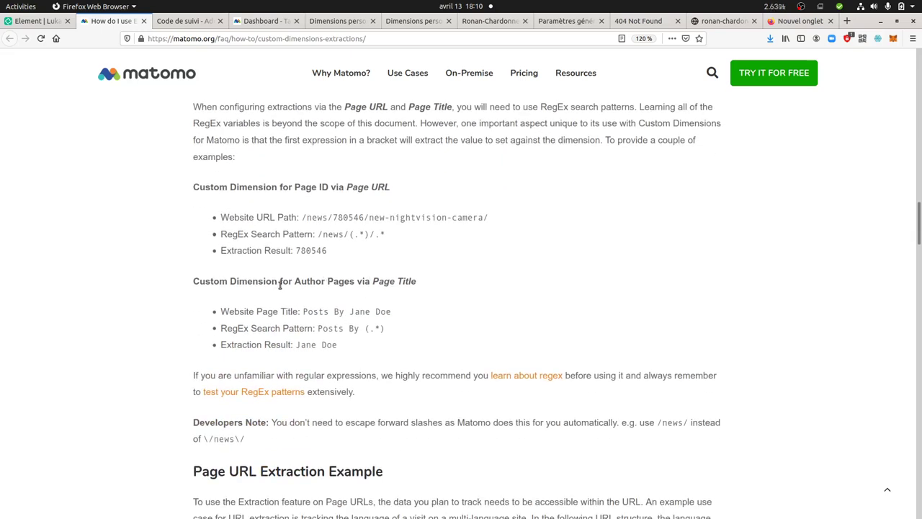
drag(296, 281, 430, 281)
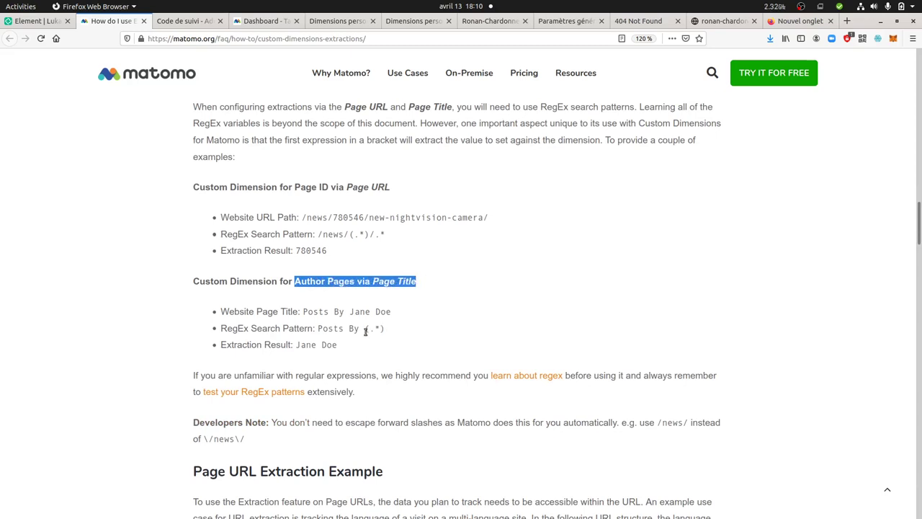
scroll(351, 330, up, 2)
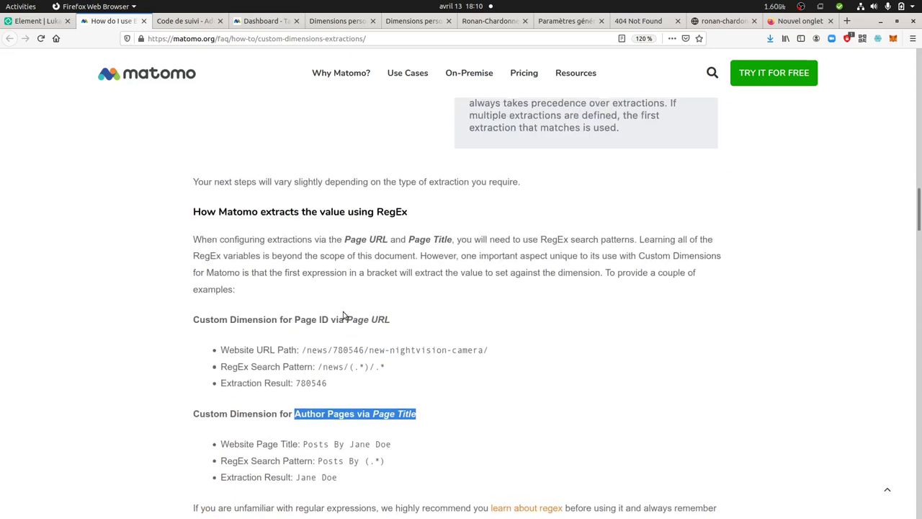
scroll(352, 322, down, 1)
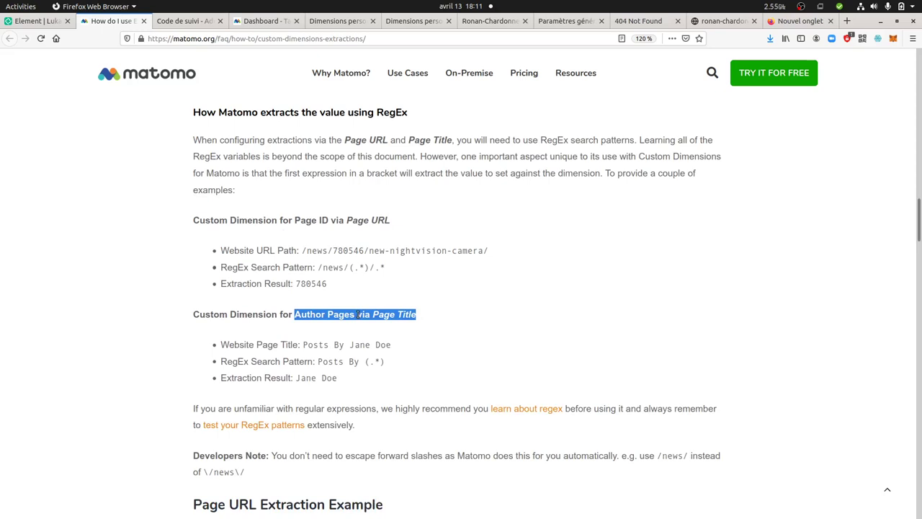
drag(349, 267, 388, 268)
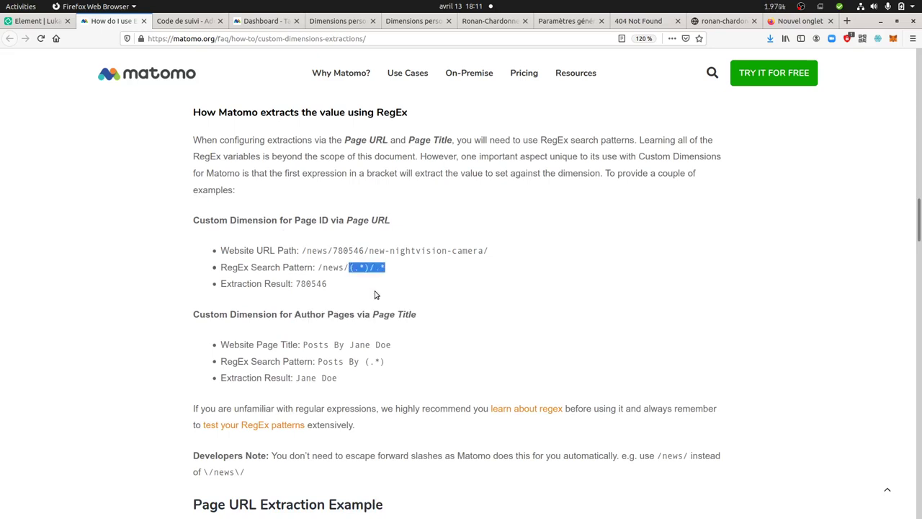
Step: Review the FAQ's Page URL extraction example for language codes and the Extract Value settings
scroll(371, 309, down, 5)
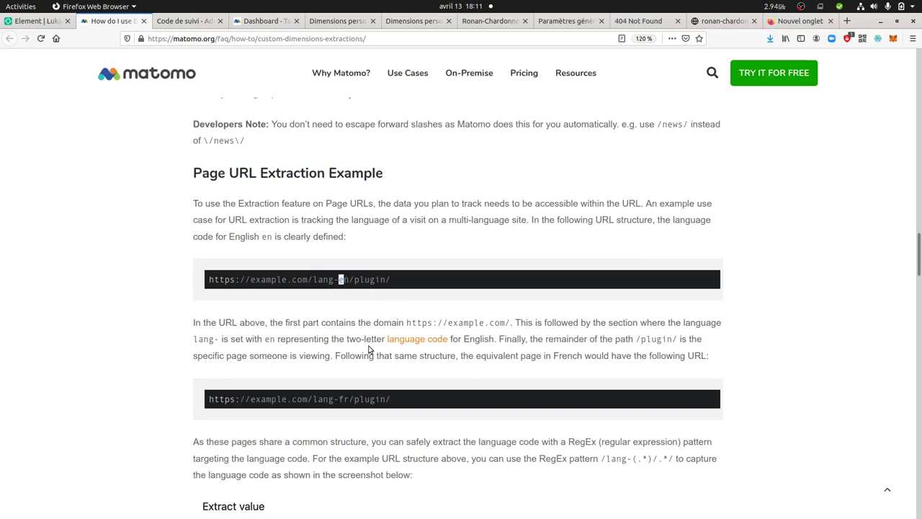
scroll(369, 350, down, 4)
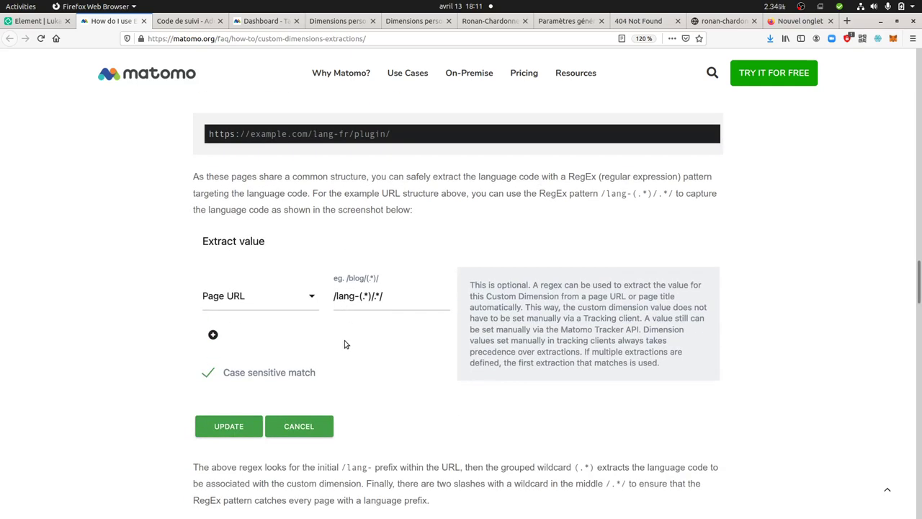
scroll(344, 344, up, 10)
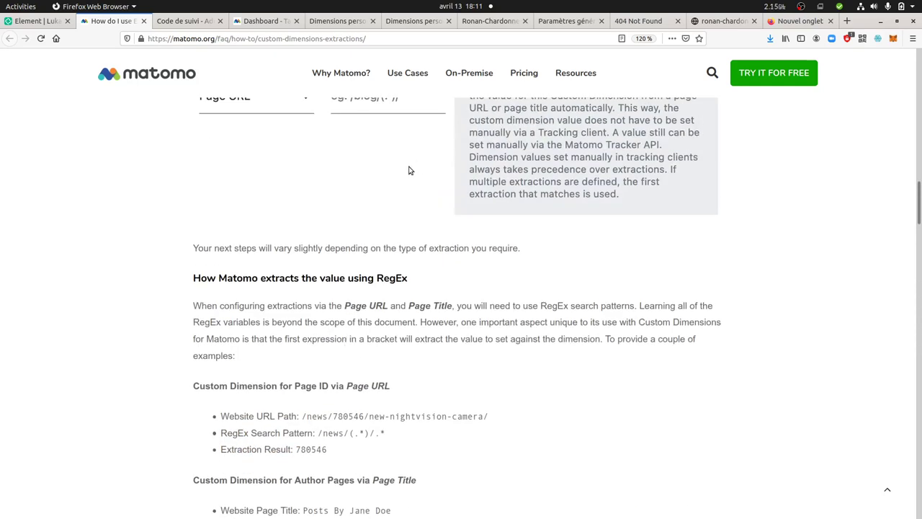
scroll(412, 204, up, 2)
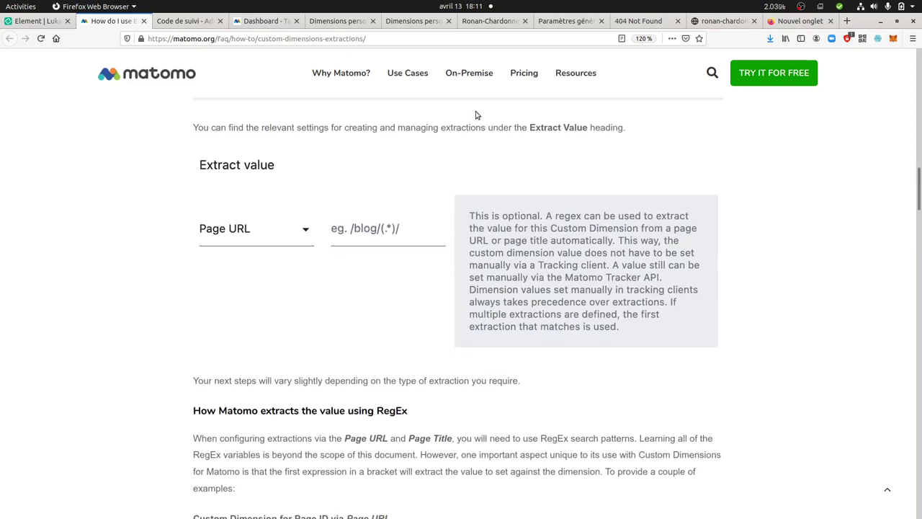
Step: Open the URL action dimension from the Matomo custom dimensions list and examine its value extraction pattern and example
click(339, 24)
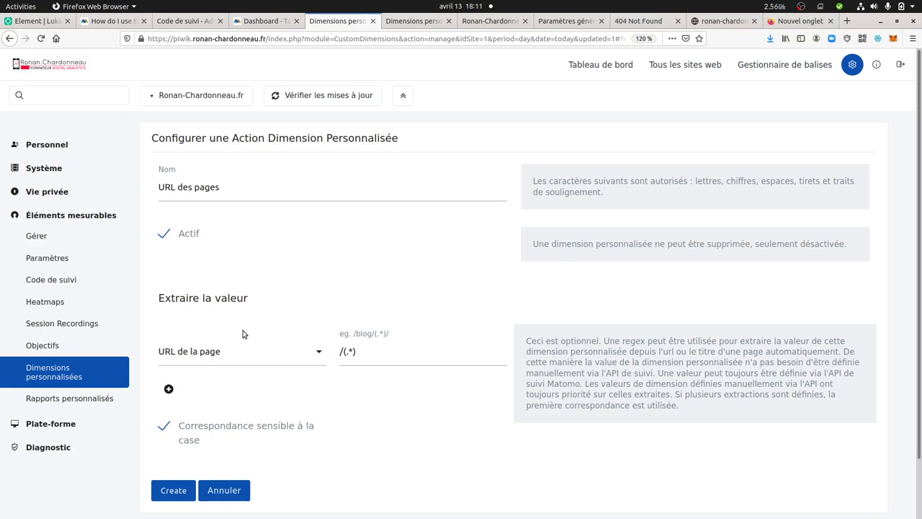
click(61, 376)
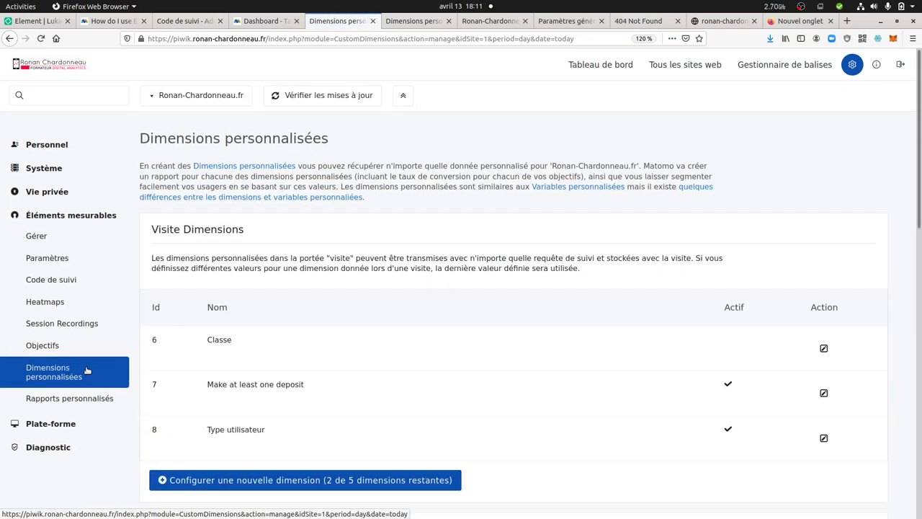
scroll(354, 388, down, 5)
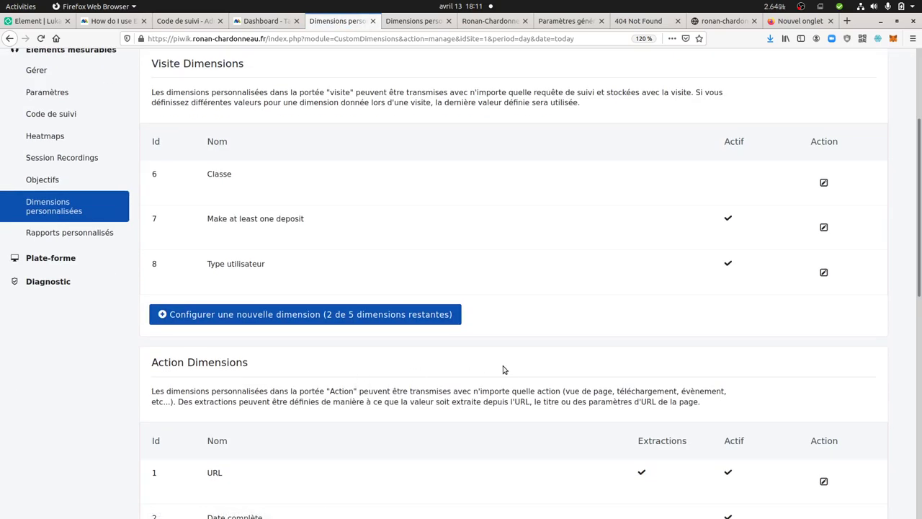
click(825, 315)
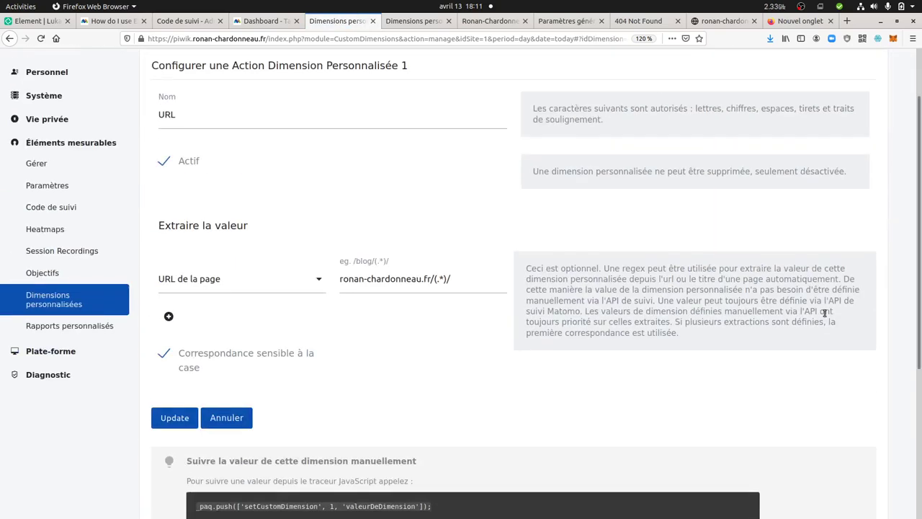
scroll(209, 227, up, 1)
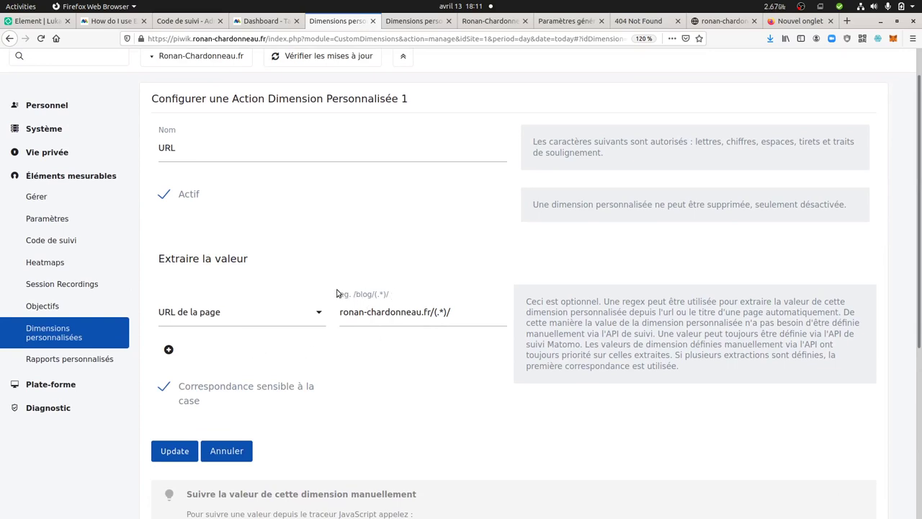
drag(351, 293, 392, 293)
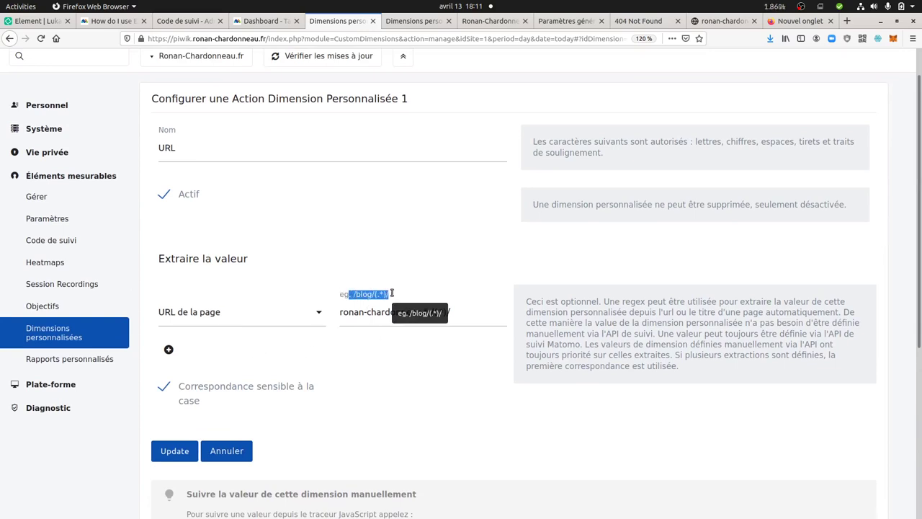
click(439, 315)
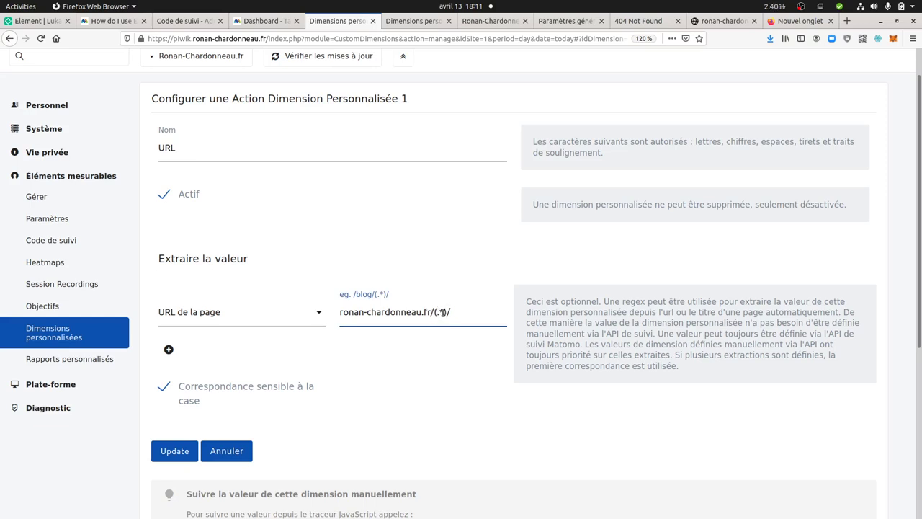
text(/)
Step: Try adding a second extraction rule to the URL dimension and removing the first one, and cancel the edit
click(169, 349)
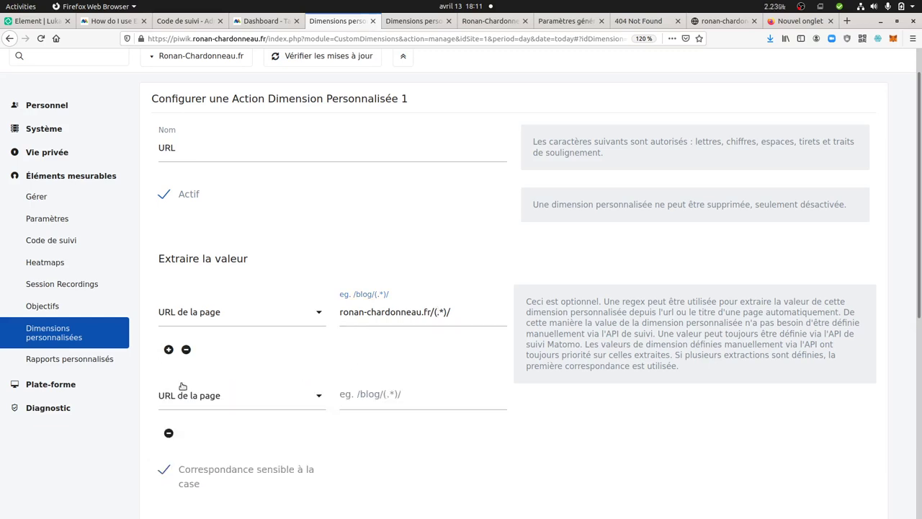
click(186, 350)
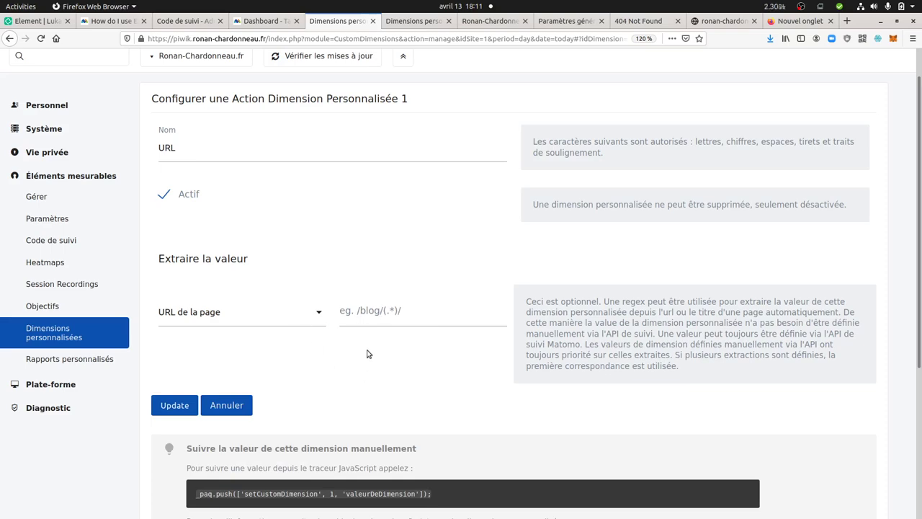
click(226, 405)
Step: Reopen the URL action dimension to check its extraction settings, switch to the goals list and close that browser tab
scroll(557, 377, down, 6)
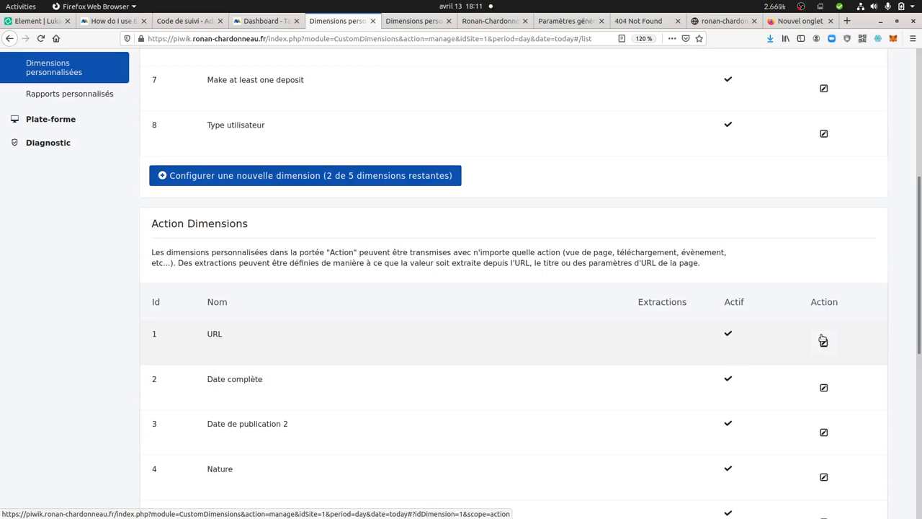
click(822, 341)
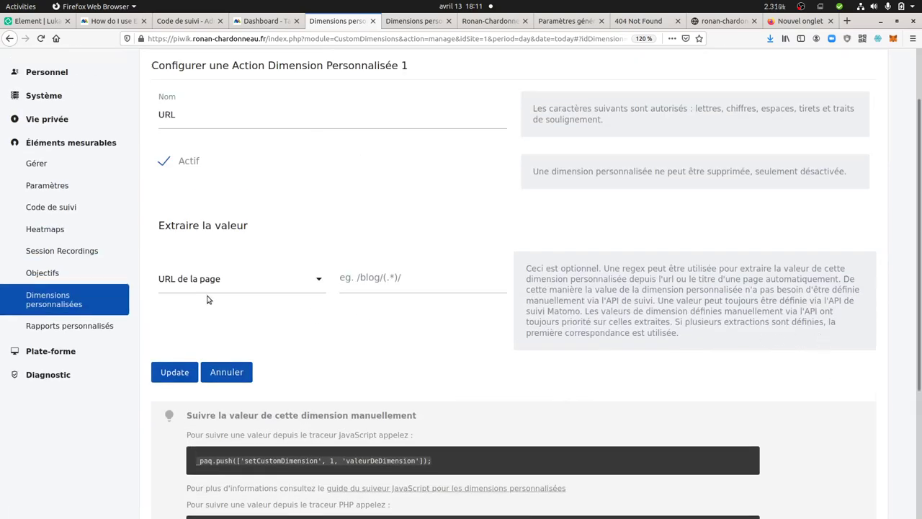
scroll(226, 313, down, 4)
scroll(245, 313, up, 5)
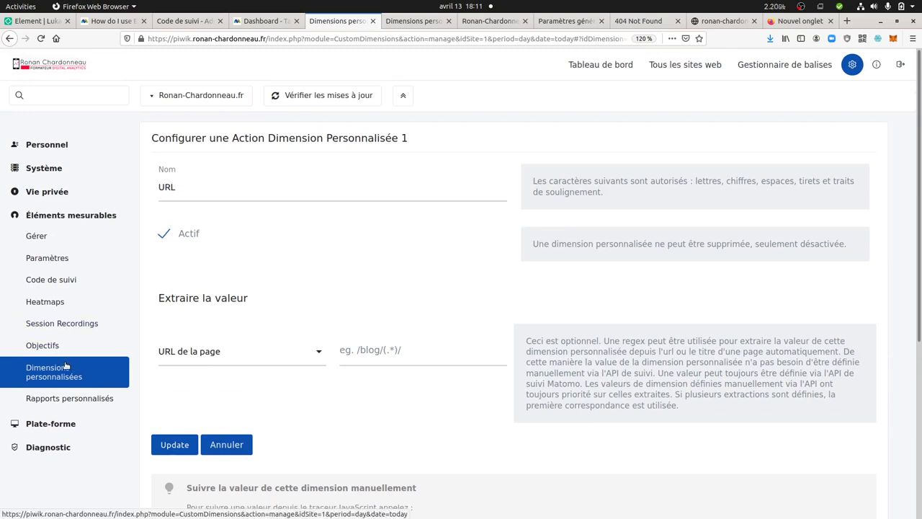
click(42, 345)
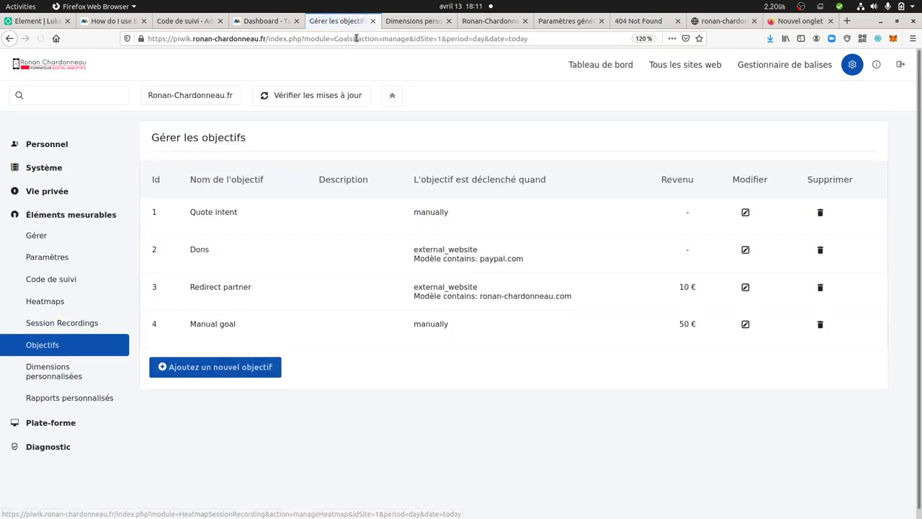
click(372, 21)
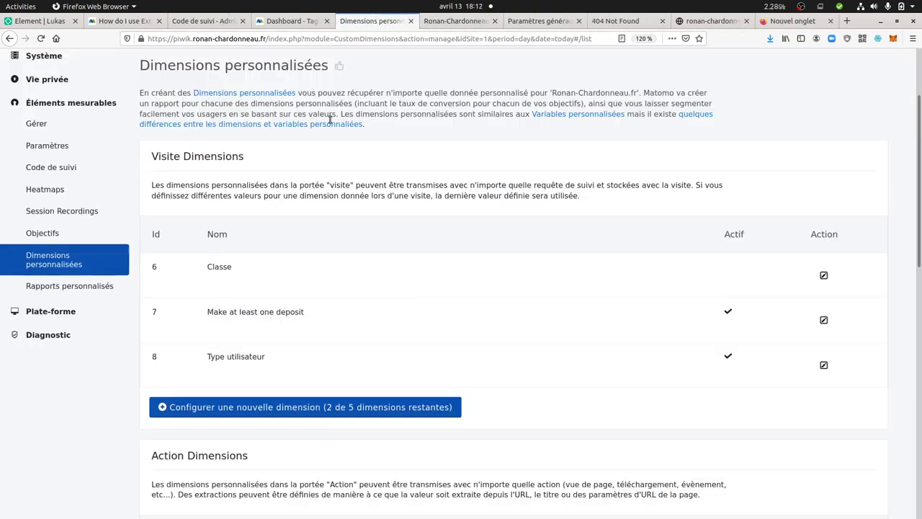
Step: Open the URL action dimension from the remaining custom dimensions page, check its page URL extraction pattern and save it
scroll(459, 278, down, 3)
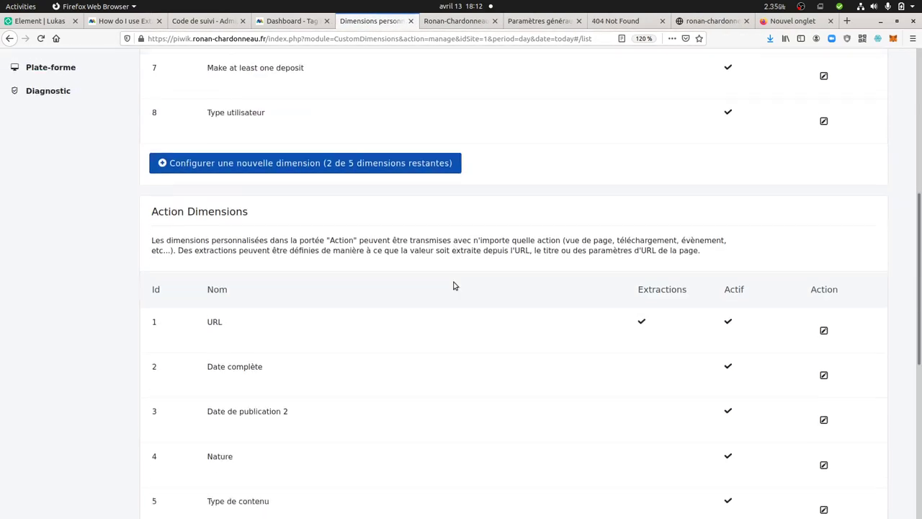
scroll(605, 270, down, 1)
click(824, 242)
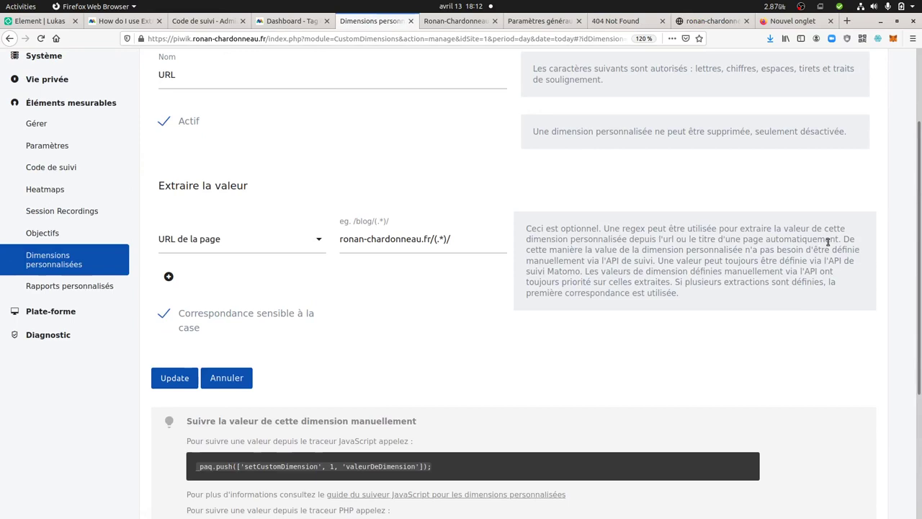
drag(453, 239, 315, 239)
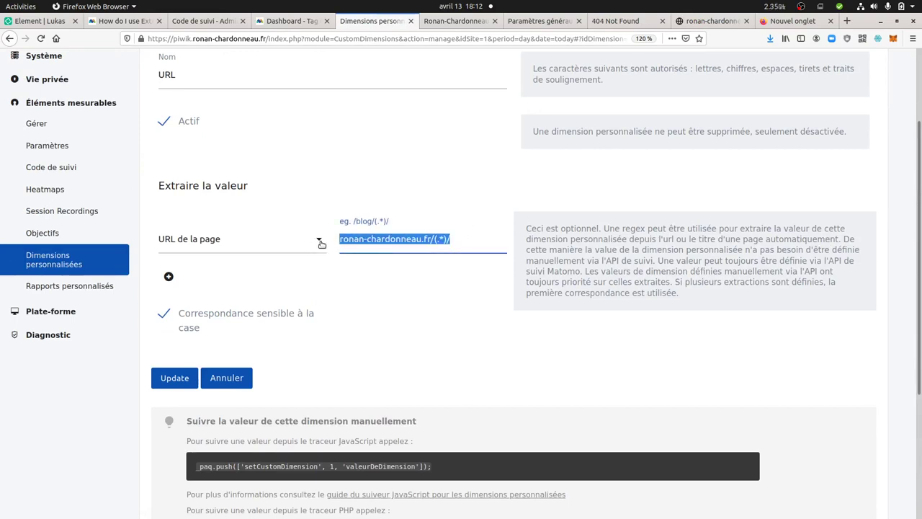
click(358, 181)
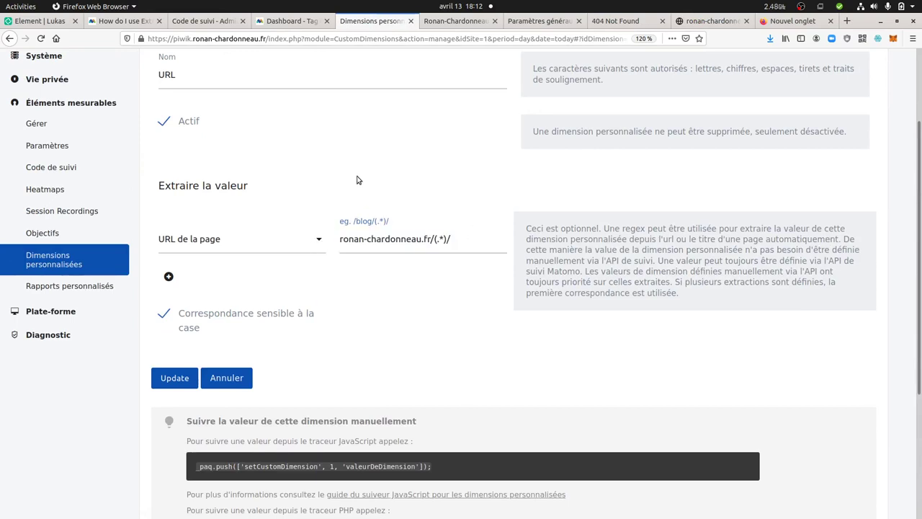
click(165, 377)
Step: Reopen the URL action dimension and examine its name, active state and page URL extraction pattern
scroll(442, 358, down, 5)
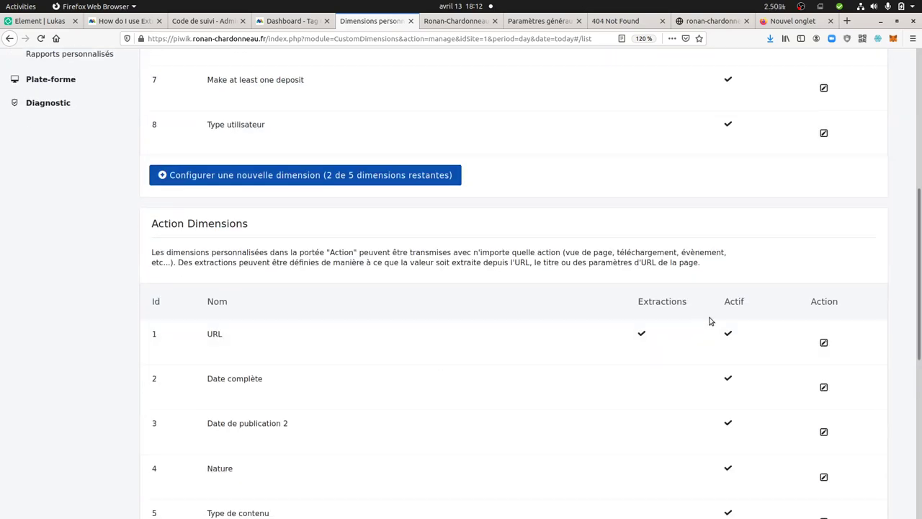
click(824, 340)
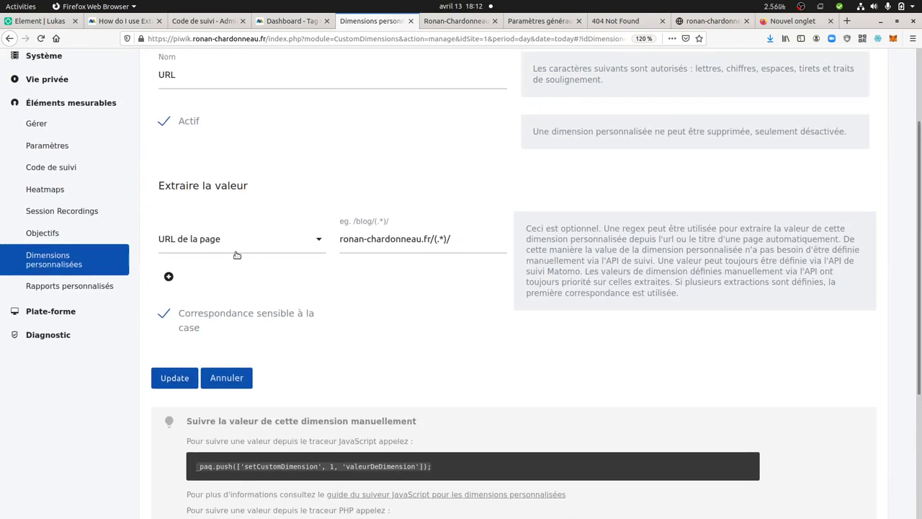
scroll(237, 245, up, 2)
drag(180, 187, 153, 188)
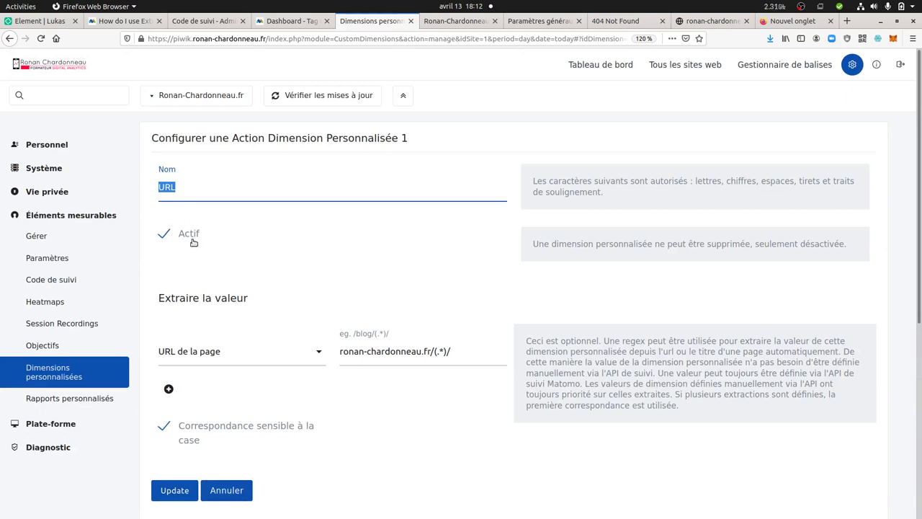
scroll(237, 310, down, 2)
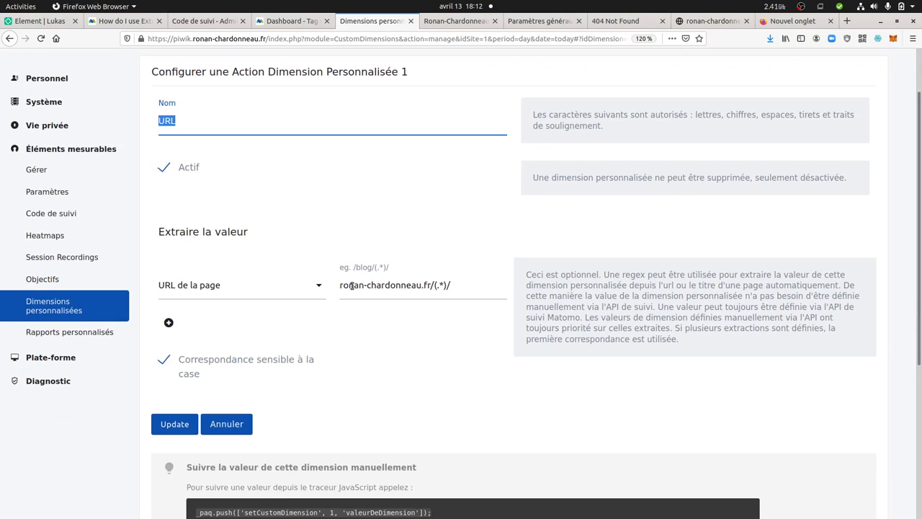
Step: Examine the URL dimension's page URL extraction pattern and switch to the Pages report
drag(454, 285, 336, 323)
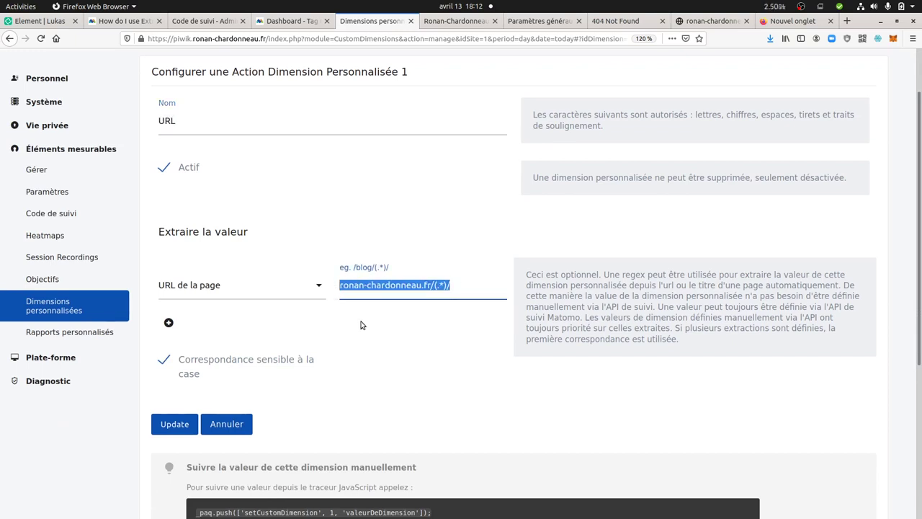
click(362, 325)
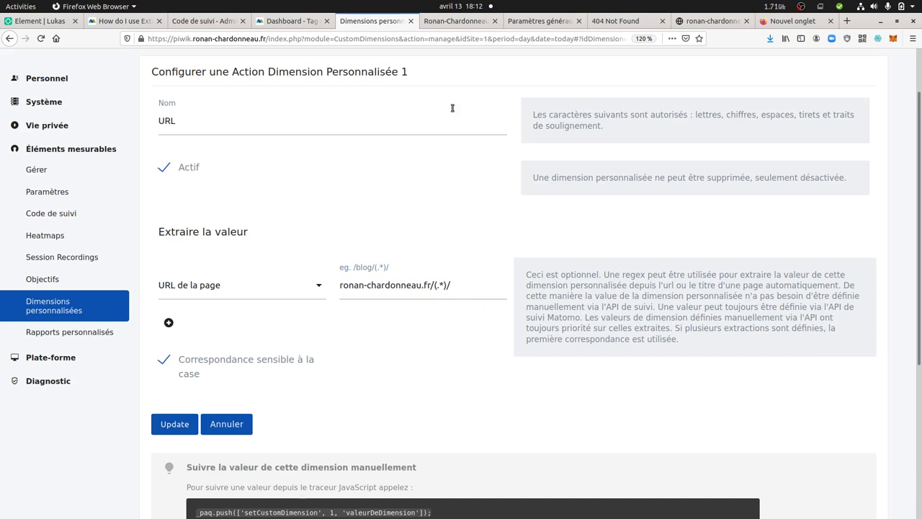
click(454, 22)
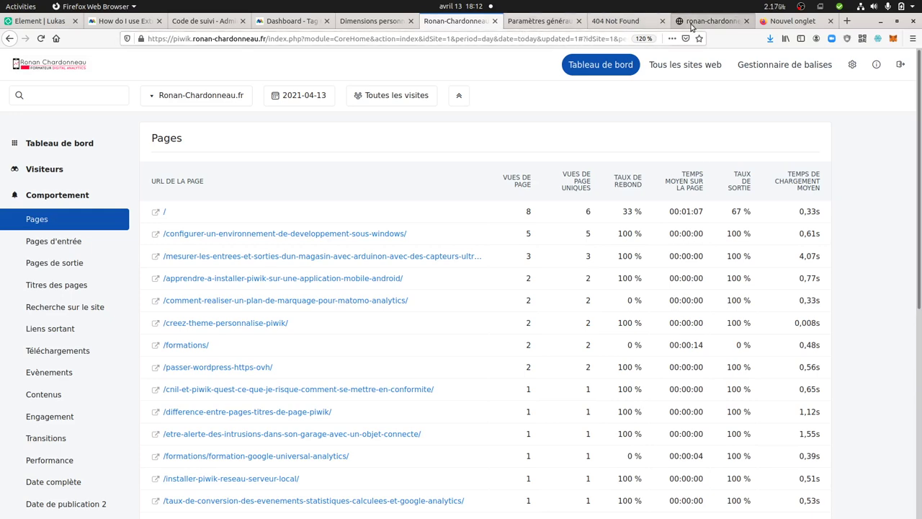
Step: Load the tracked website's .fr home page, hide the developer tools and open its Formations Web Analytics page
click(709, 21)
drag(245, 39, 273, 39)
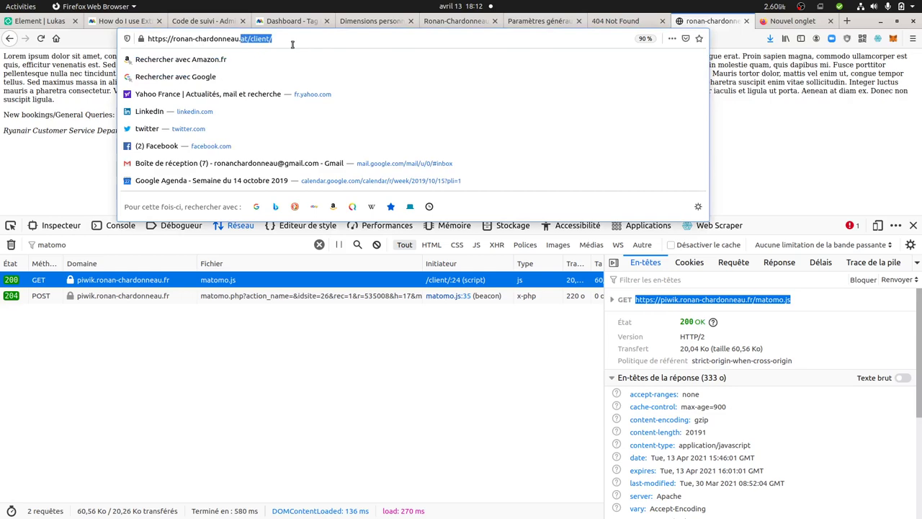
text(fr)
key(Return)
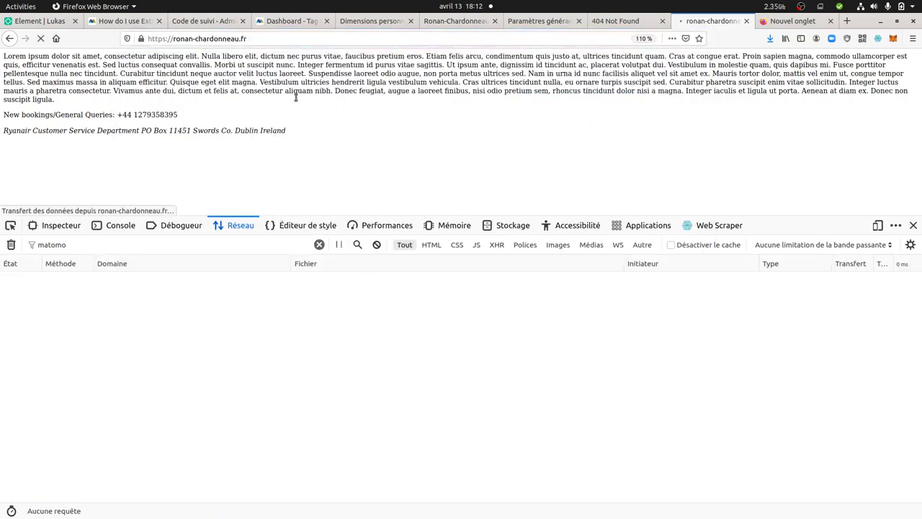
click(914, 225)
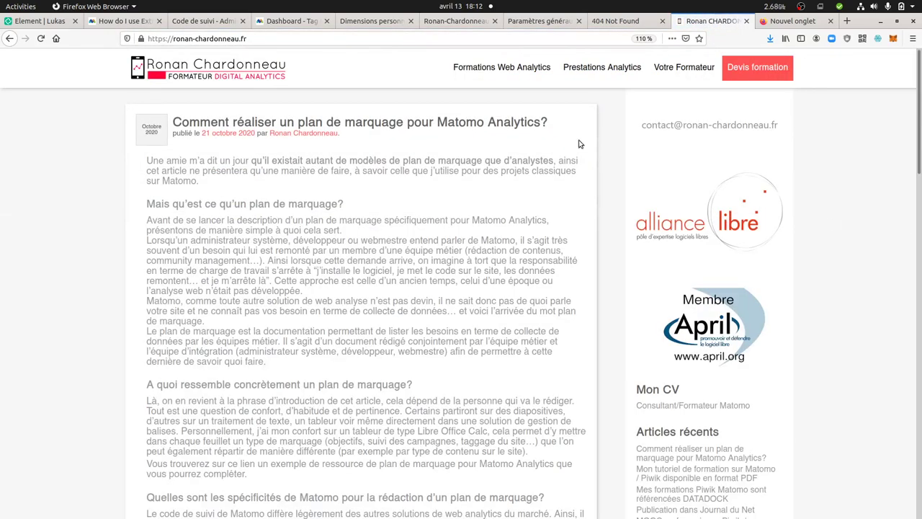
click(495, 69)
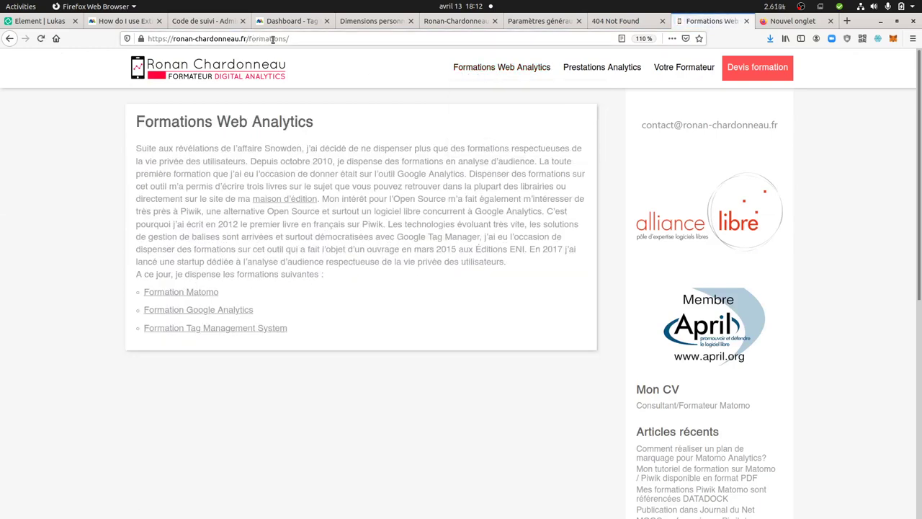
Step: Review the URL dimension's extraction settings again and check which visualisations the Pages report offers
click(393, 24)
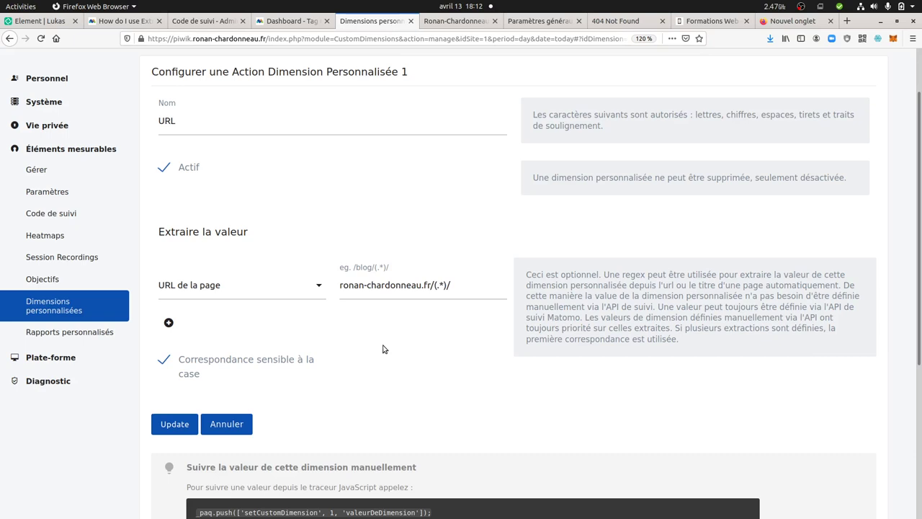
scroll(314, 395, up, 3)
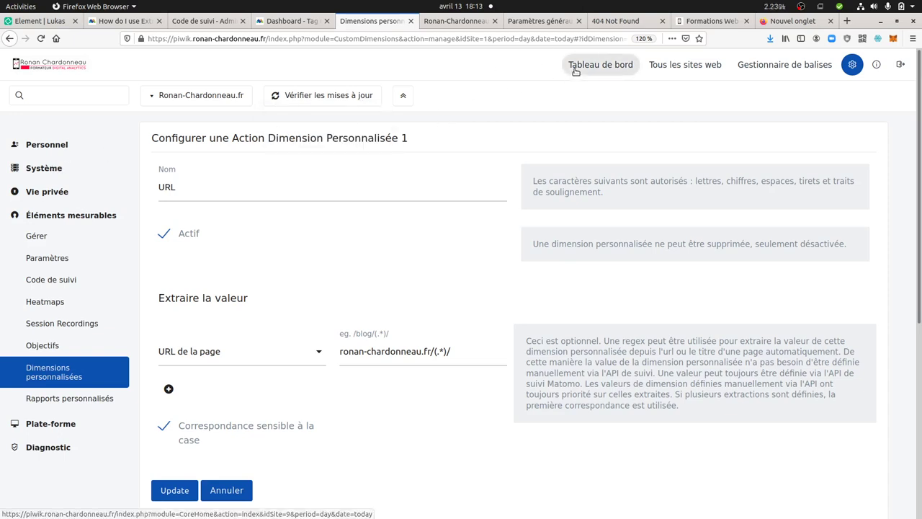
click(443, 22)
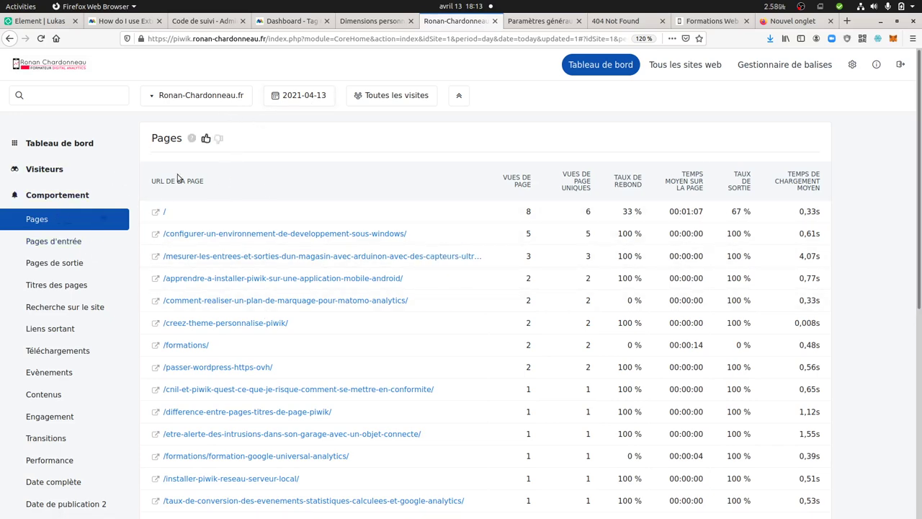
scroll(238, 277, down, 5)
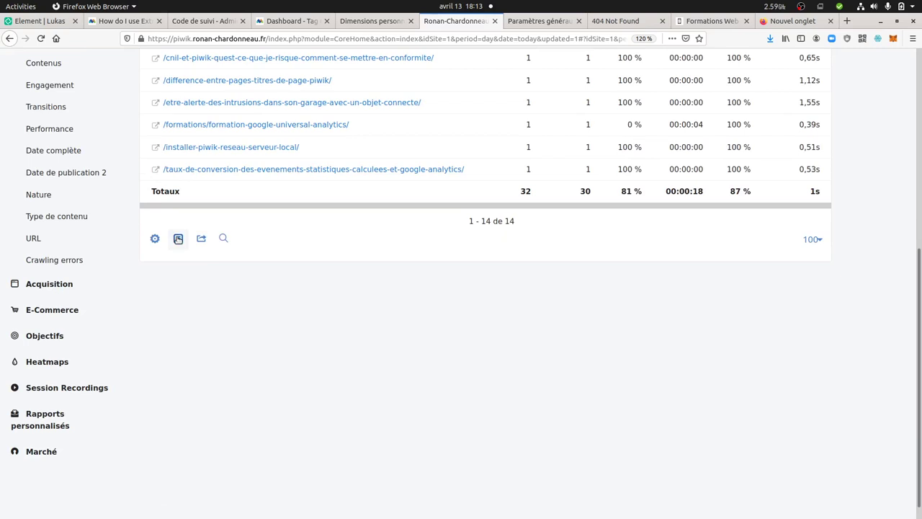
click(177, 238)
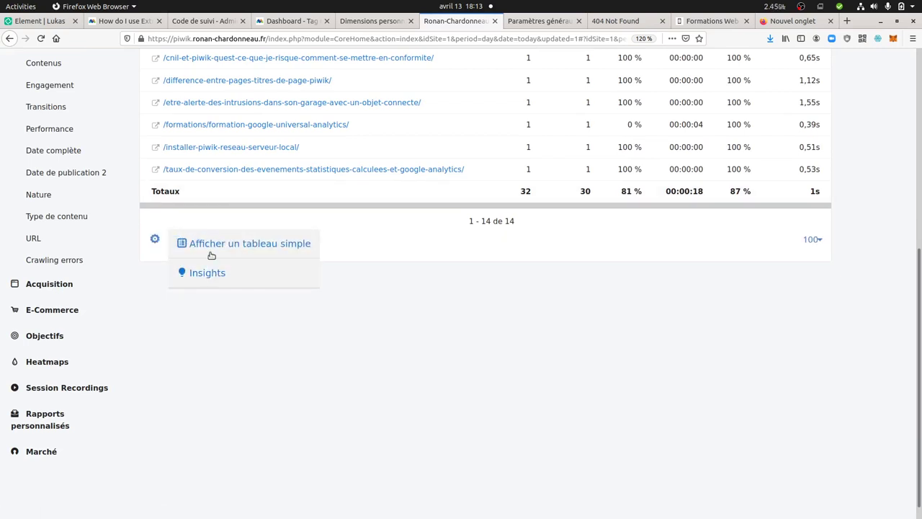
scroll(307, 309, up, 5)
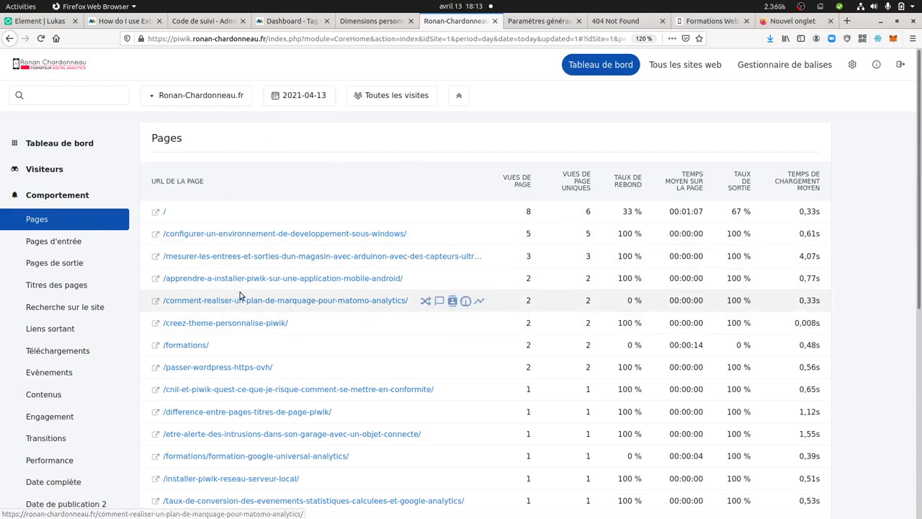
Step: Open the URL custom dimension's behaviour report and view its rows
click(59, 196)
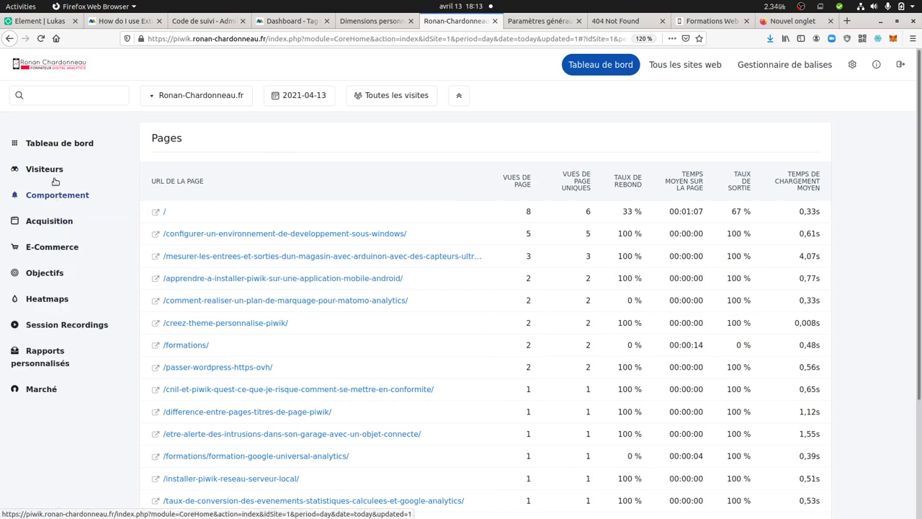
click(44, 196)
scroll(72, 350, down, 3)
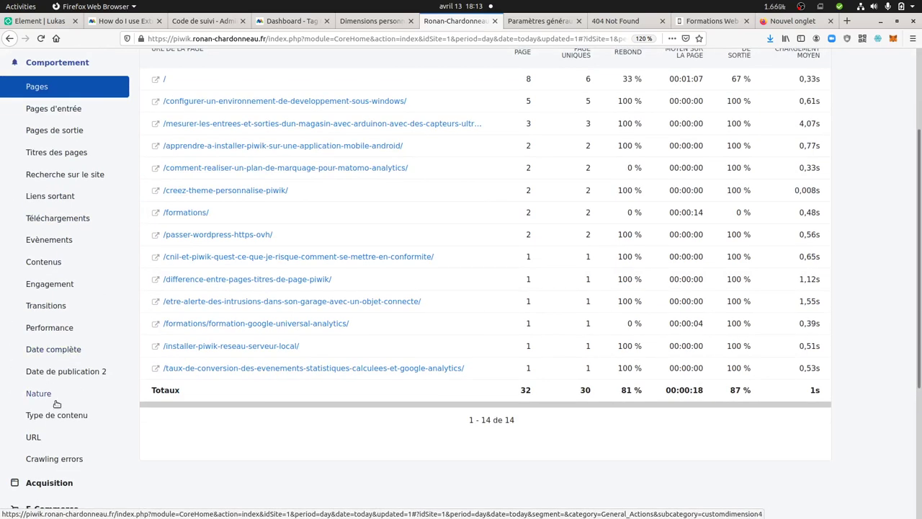
scroll(56, 403, down, 3)
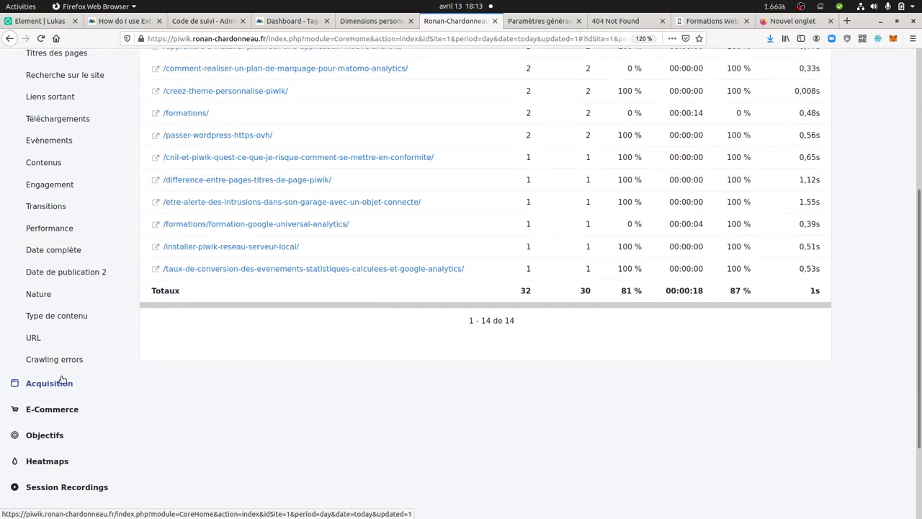
click(35, 342)
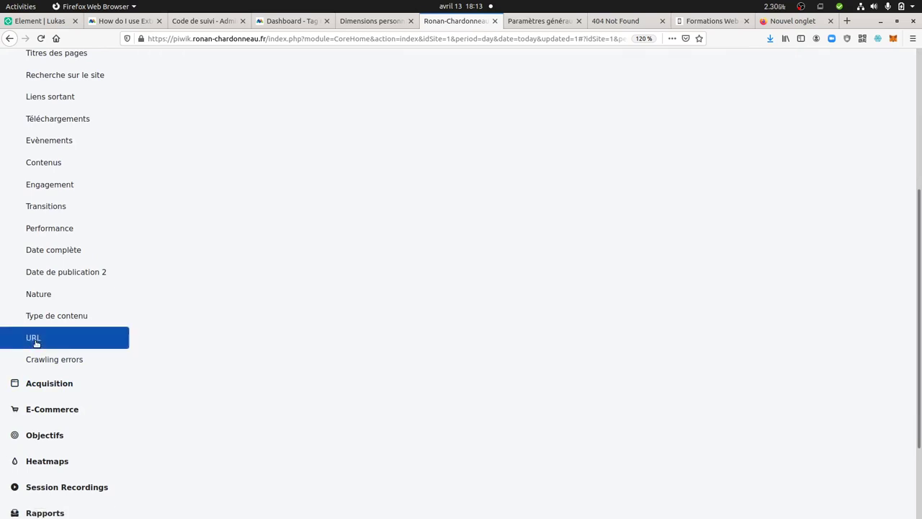
scroll(120, 345, up, 3)
scroll(141, 379, up, 4)
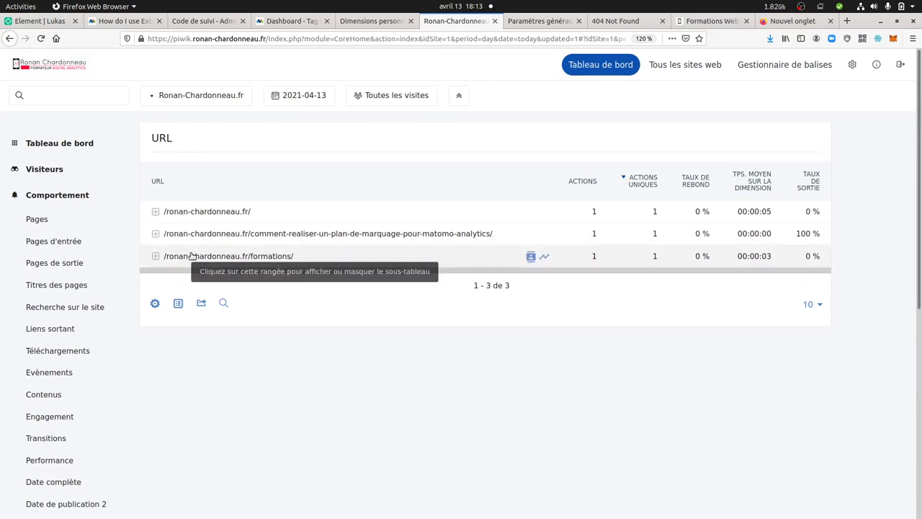
Step: Open the visits log and view the custom dimension details of the last page in the most recent visit
click(45, 168)
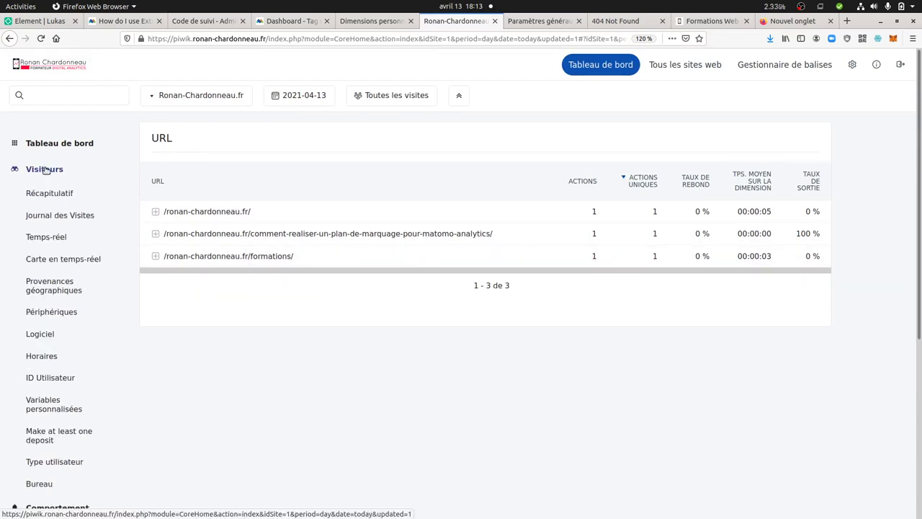
click(57, 214)
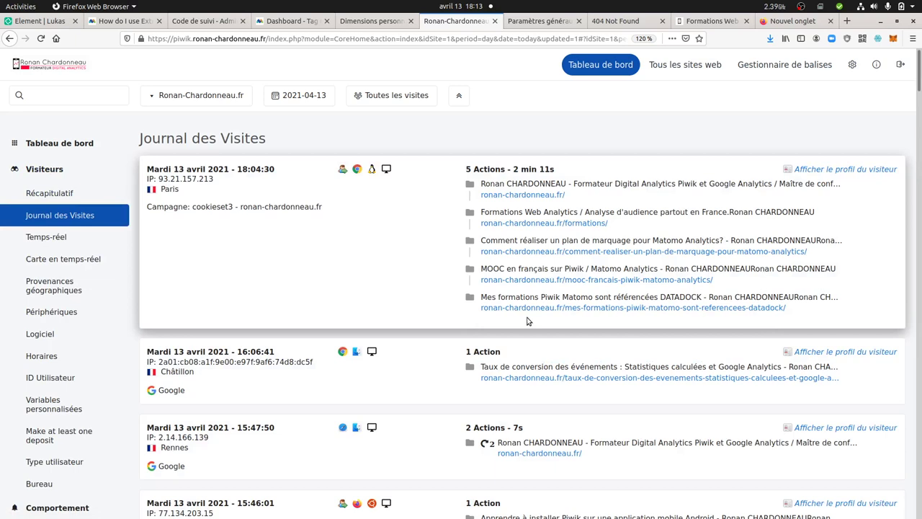
mouse_move(533, 308)
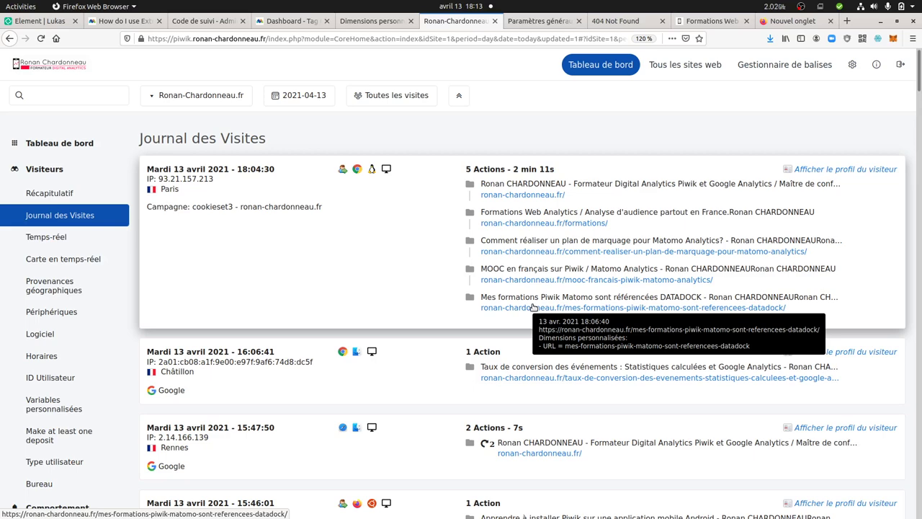
Step: Return to the URL custom dimension report and display it as a pie chart (Camembert)
click(55, 171)
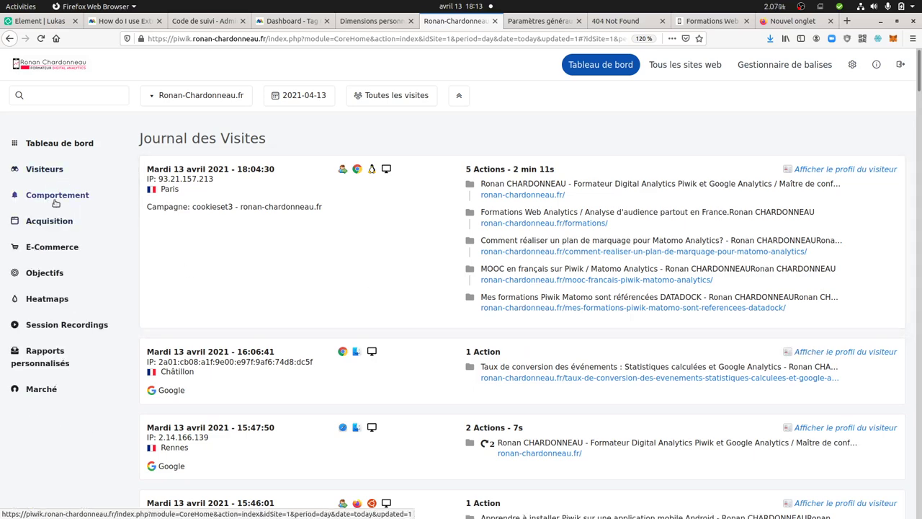
click(56, 200)
scroll(50, 389, down, 4)
click(52, 372)
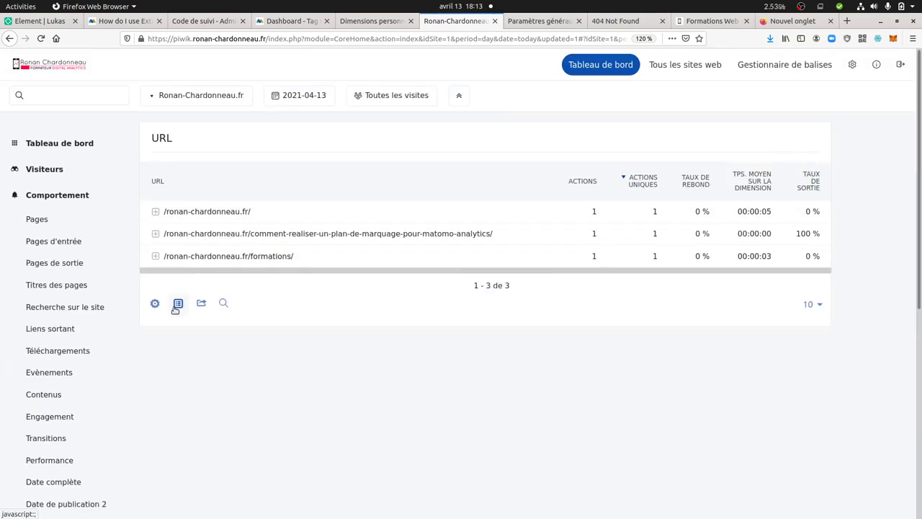
click(175, 308)
click(192, 396)
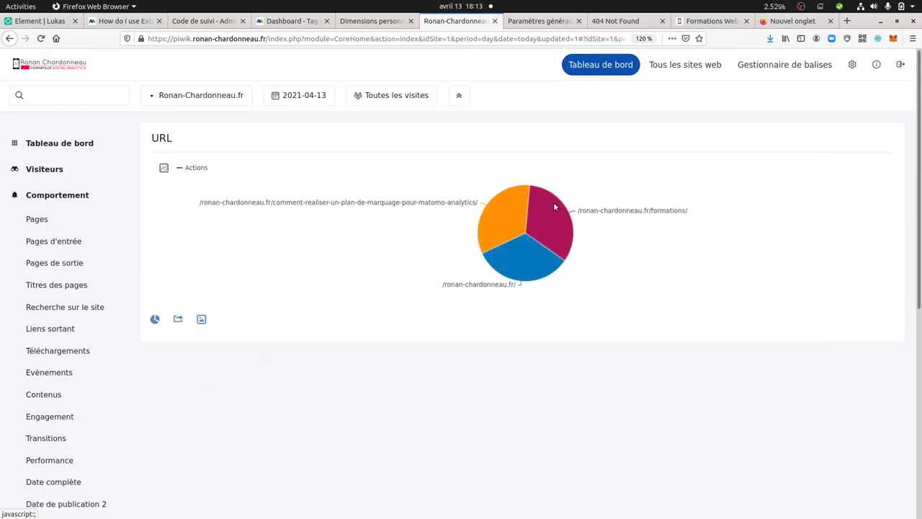
Step: Add the URL widget from the Comportement category to the main dashboard and display it as a pie chart (Camembert)
click(96, 146)
click(90, 162)
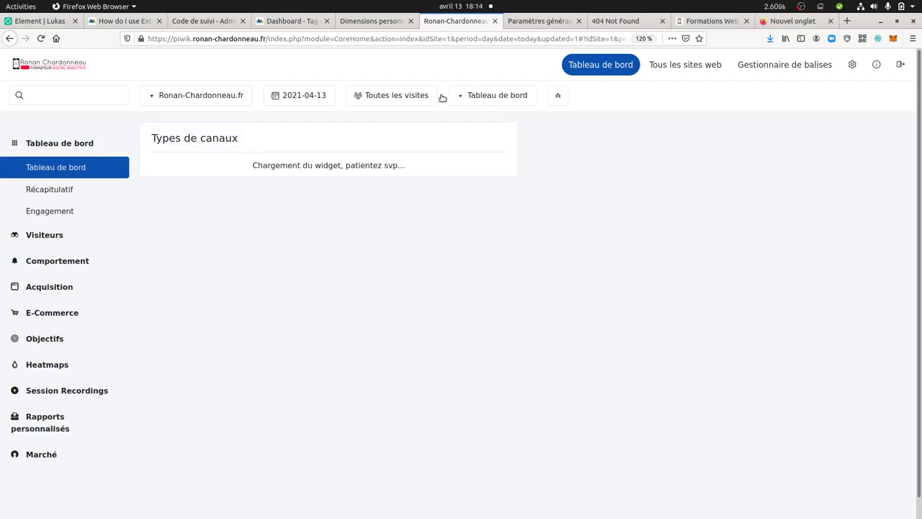
click(494, 98)
mouse_move(482, 371)
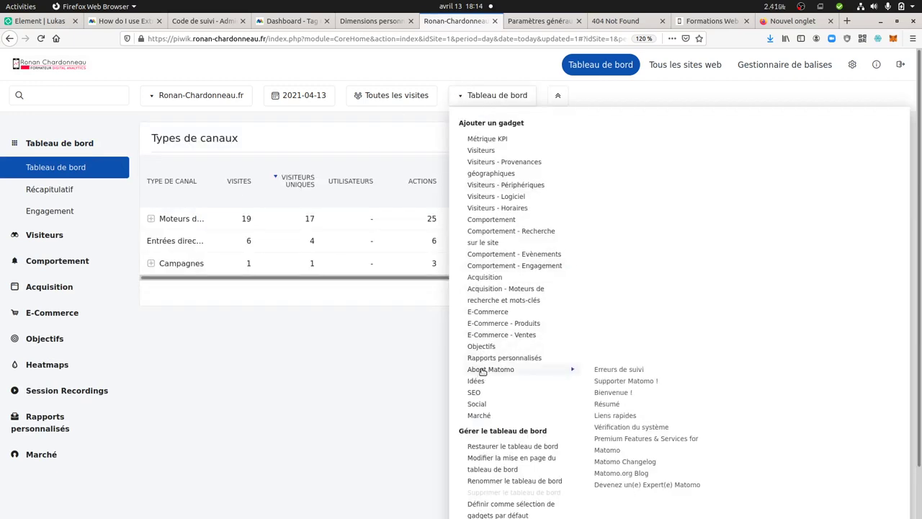
mouse_move(521, 224)
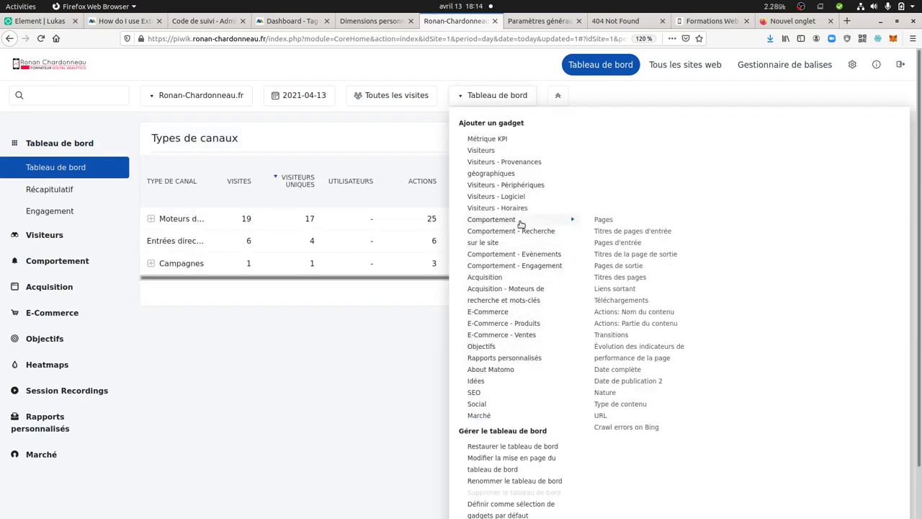
mouse_move(605, 392)
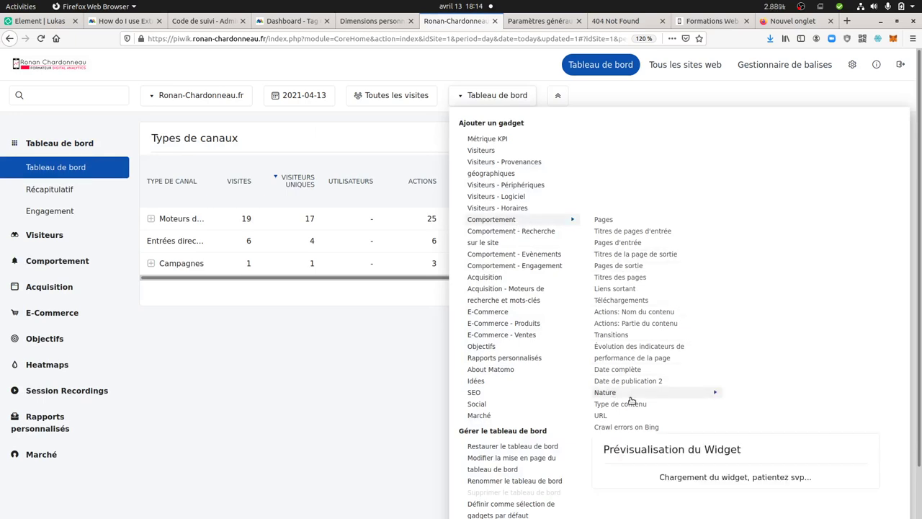
mouse_move(537, 247)
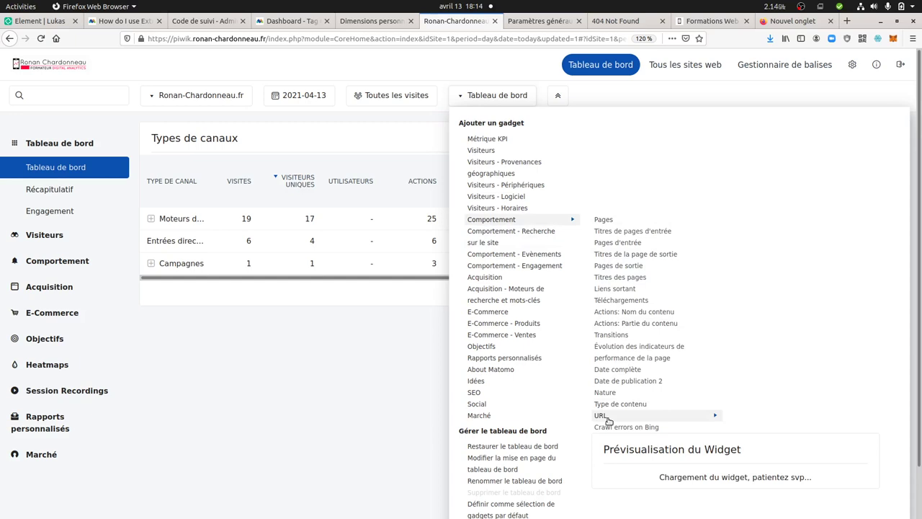
click(608, 421)
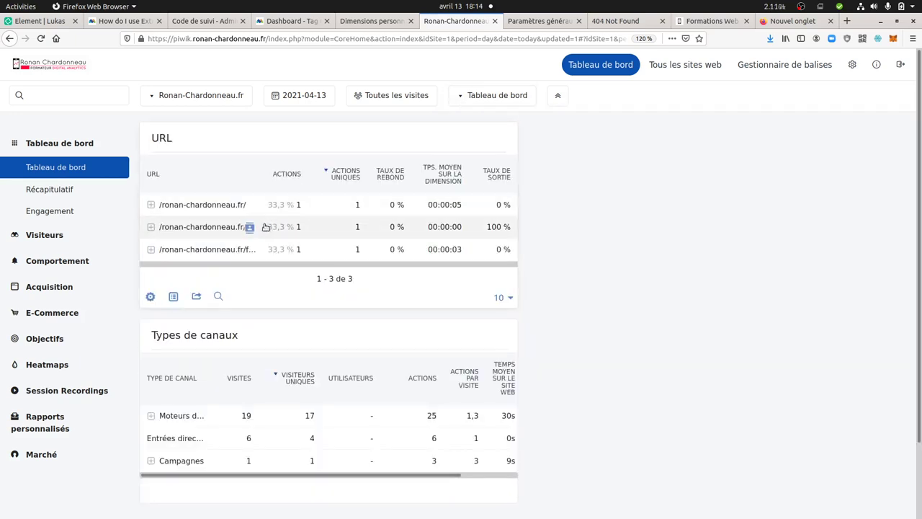
click(174, 297)
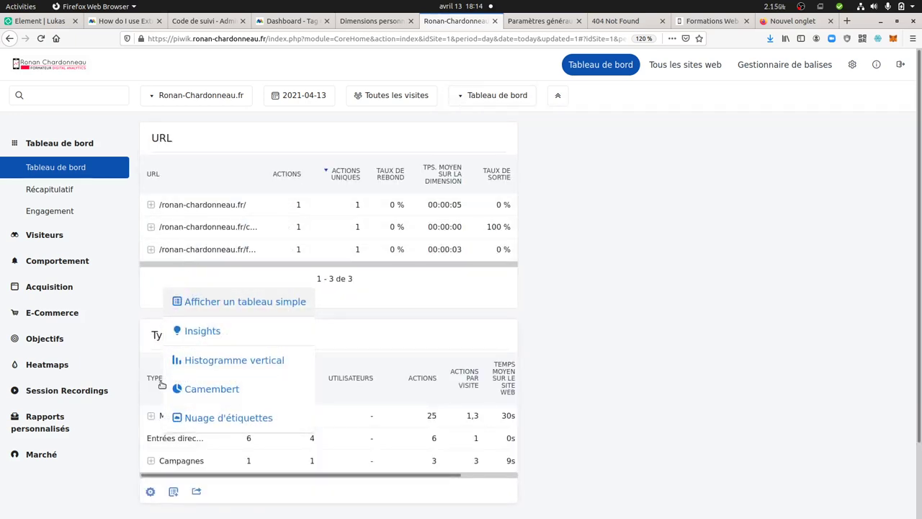
click(251, 446)
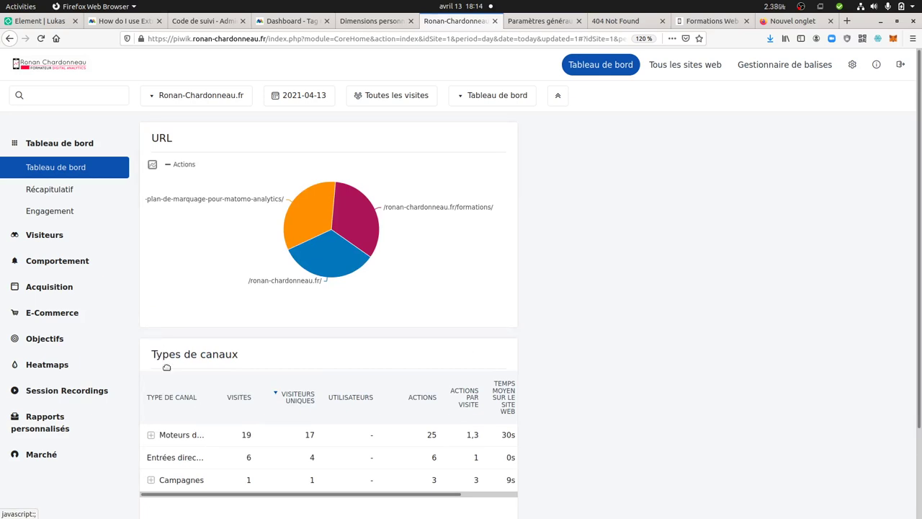
Step: Add the Pages widget from the Comportement category to the dashboard and check which visualisations it offers
click(479, 97)
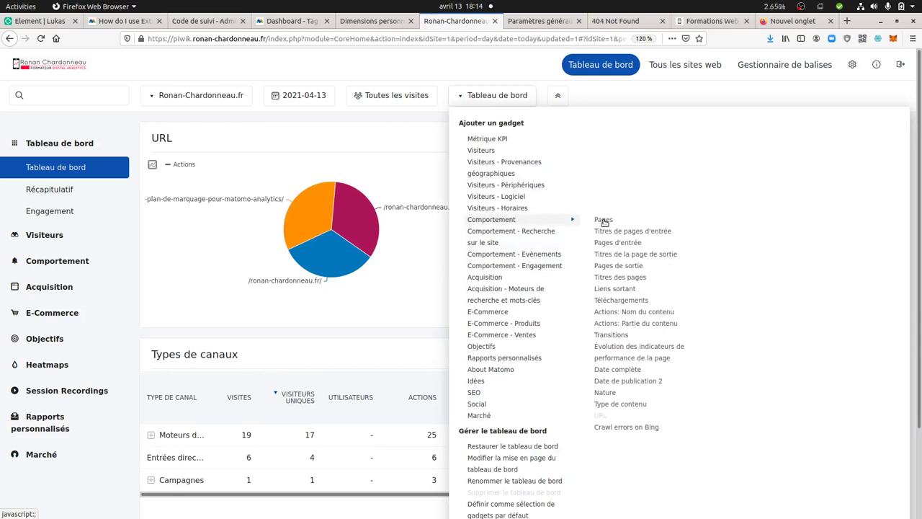
click(603, 220)
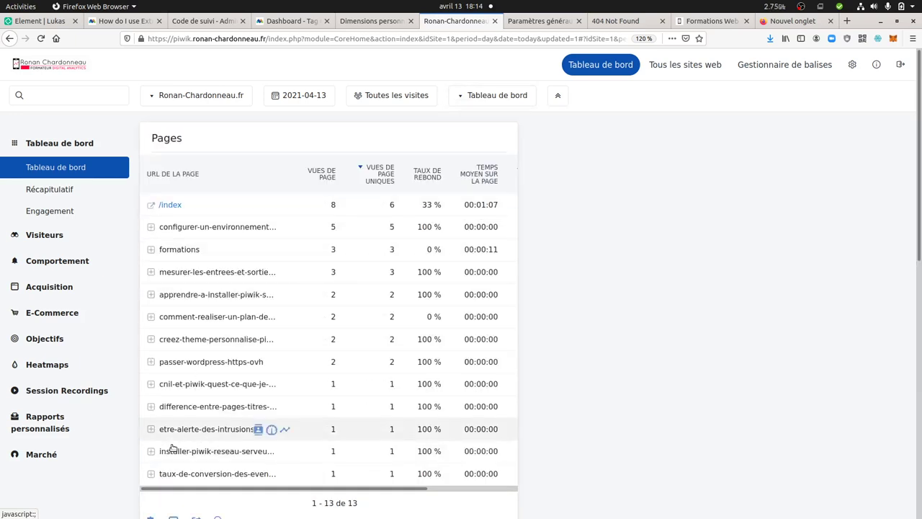
scroll(171, 448, down, 3)
click(173, 419)
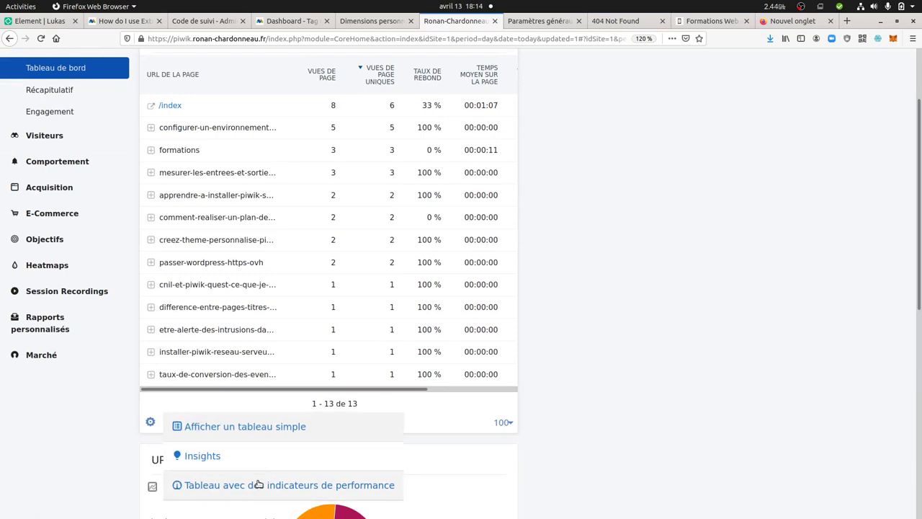
click(585, 327)
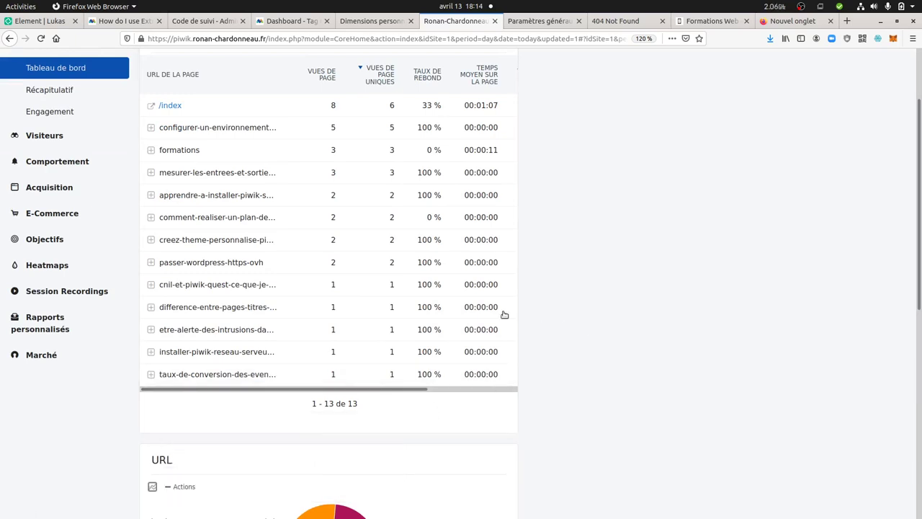
Step: Move the URL pie chart widget into the dashboard's second column, beside the Pages widget
scroll(519, 311, up, 3)
scroll(303, 339, down, 6)
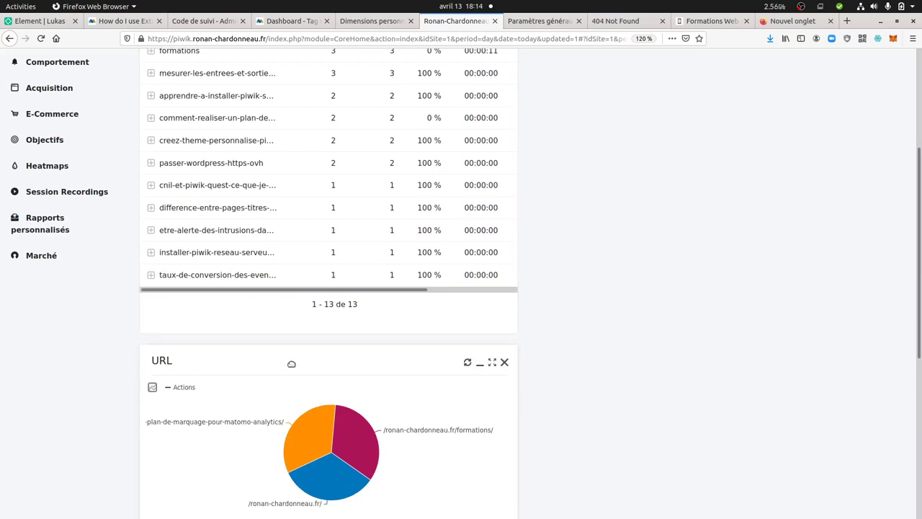
drag(291, 364, 670, 144)
scroll(650, 123, up, 4)
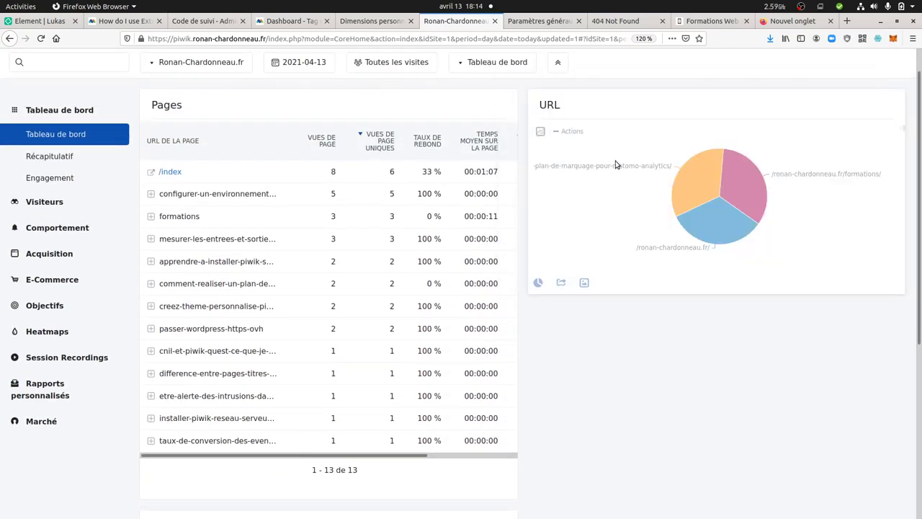
drag(616, 165, 569, 170)
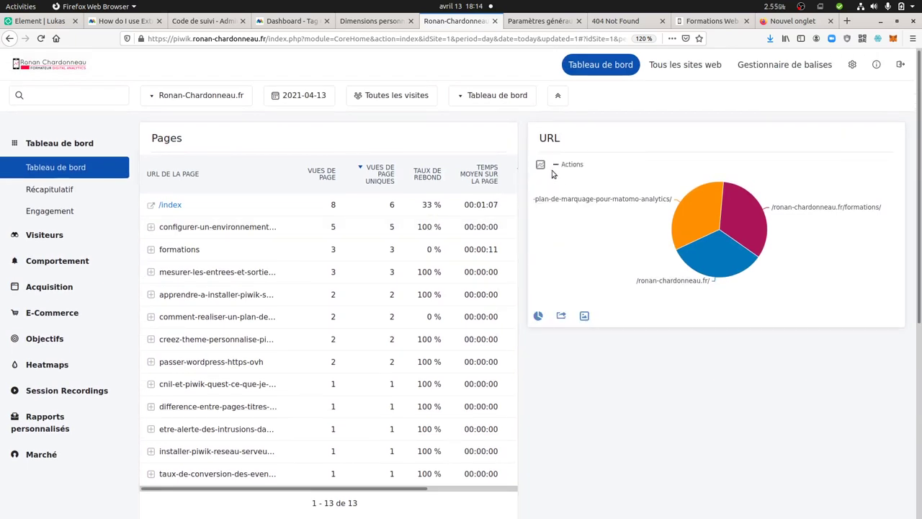